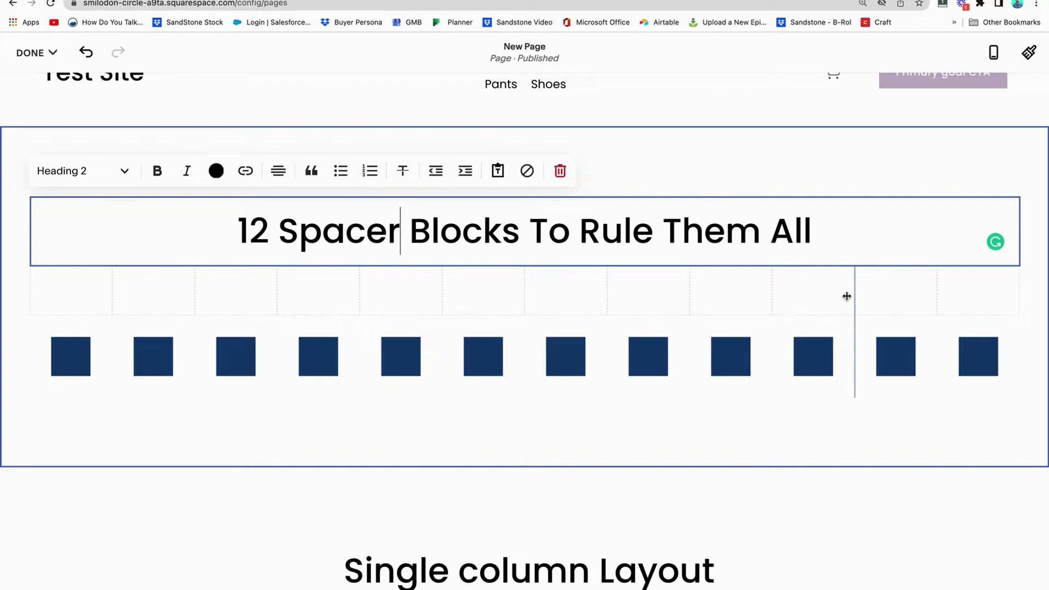
left_click(64, 300)
left_click(138, 290)
left_click(303, 293)
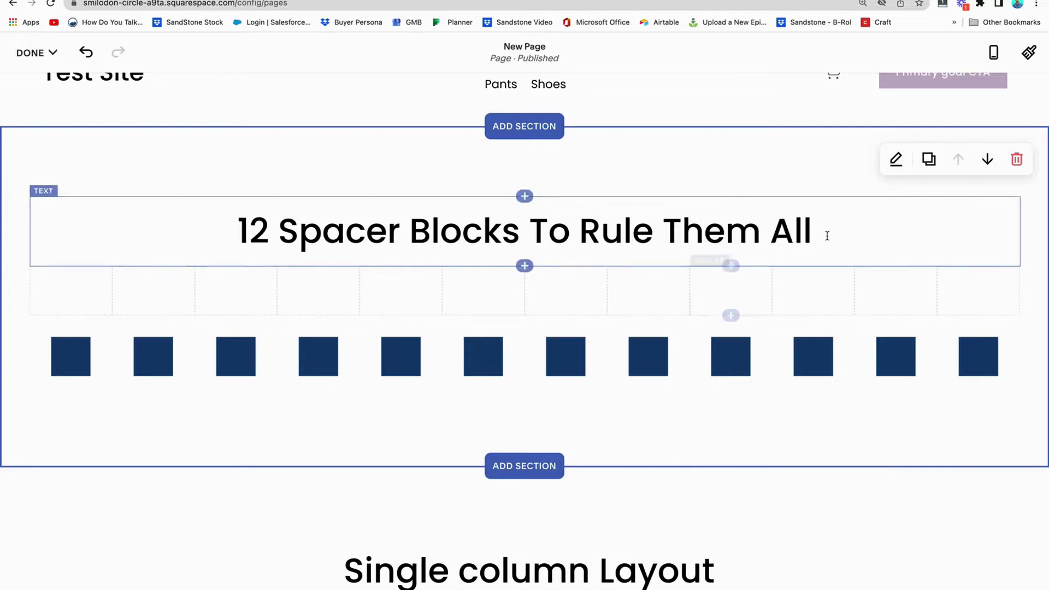
Set the content width of the "12 Spacer Blocks To Rule Them All" section to medium (M)
left_click(898, 167)
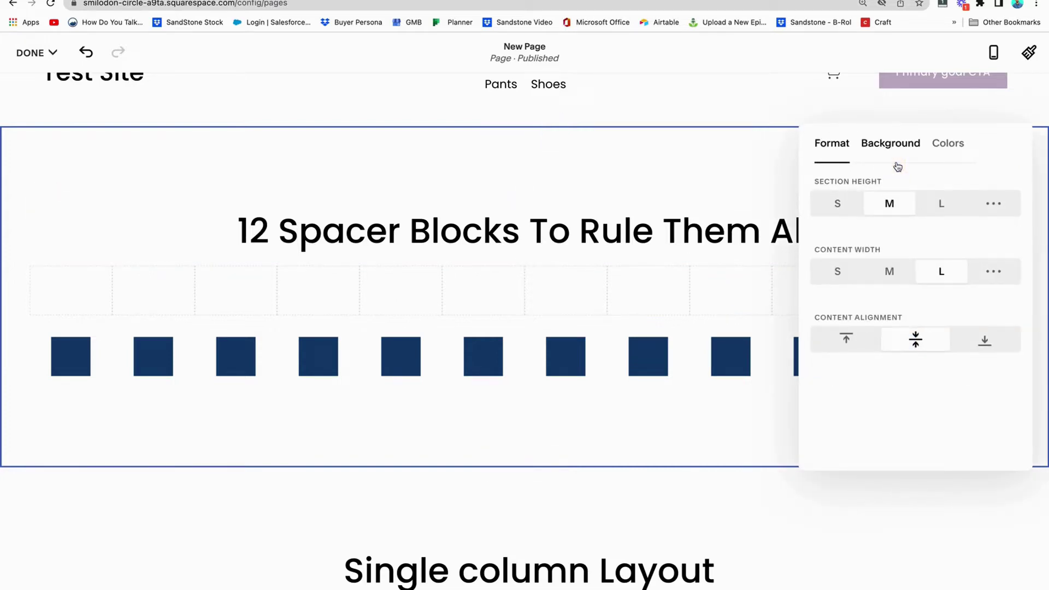
left_click(886, 272)
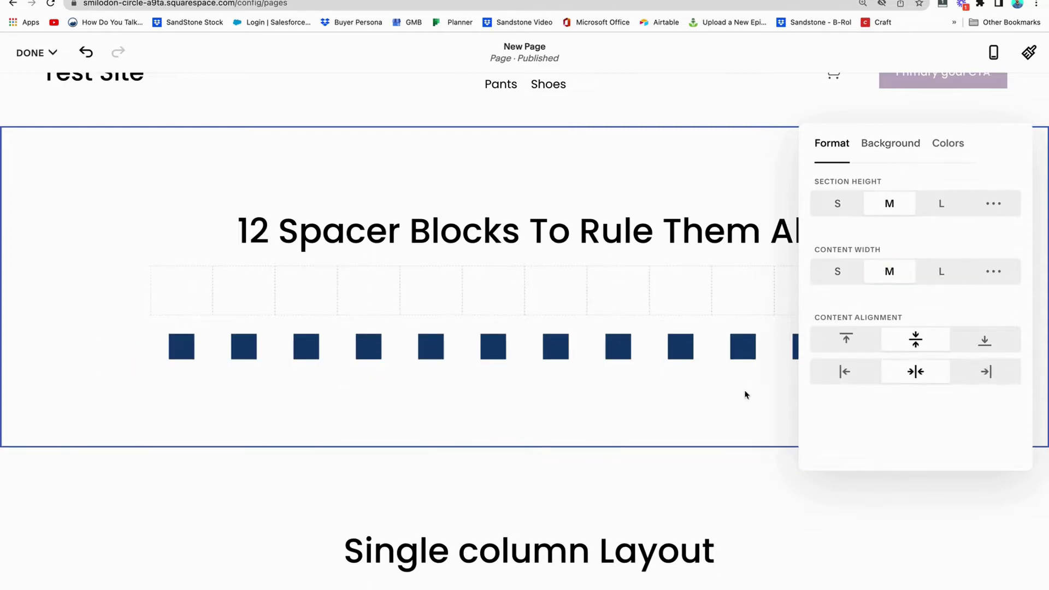
left_click(728, 418)
mouse_move(328, 377)
left_mouse_down()
mouse_move(347, 359)
mouse_move(803, 352)
left_mouse_up()
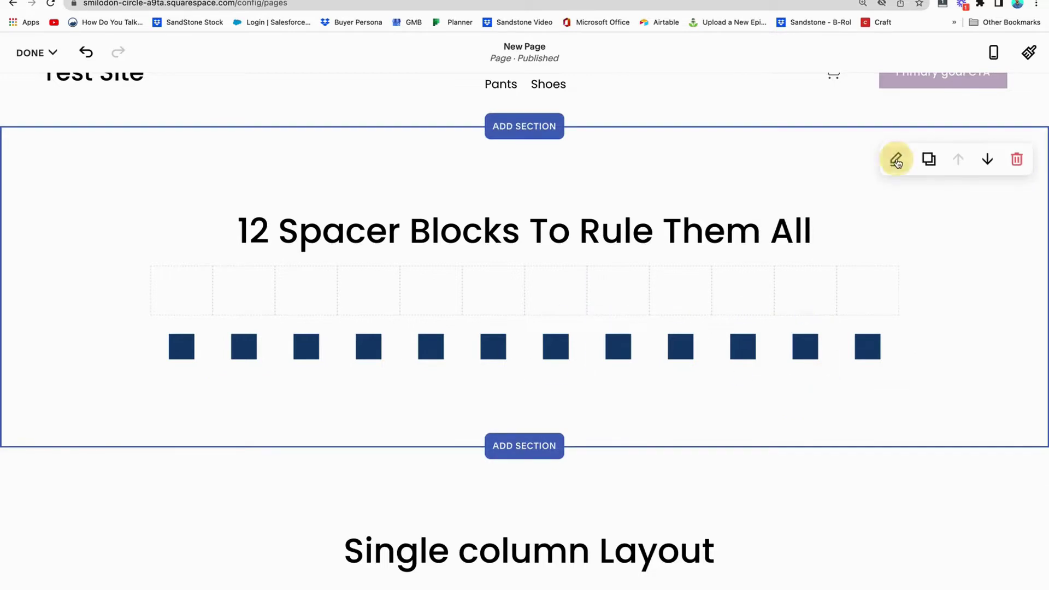
Try the small (S) content width and section height on the 12 spacer blocks section and return both to medium
left_click(896, 158)
left_click(837, 261)
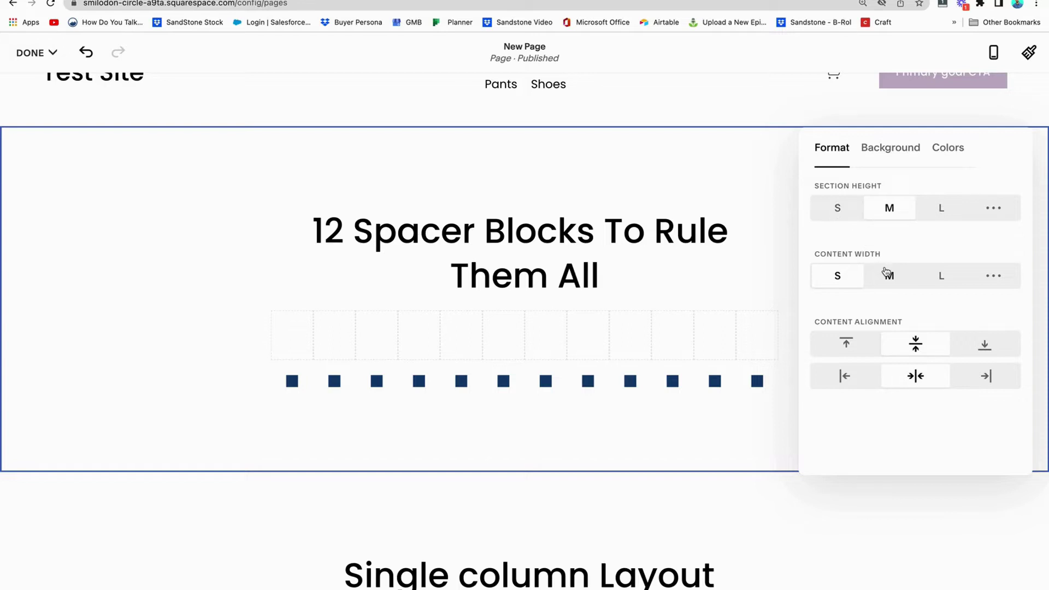
left_click(837, 208)
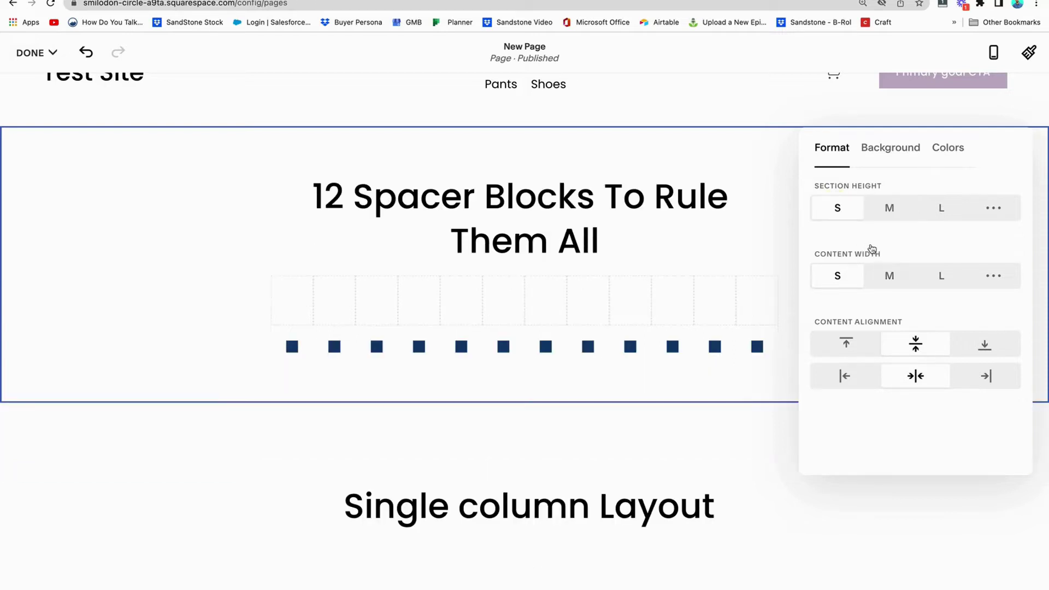
left_click(887, 214)
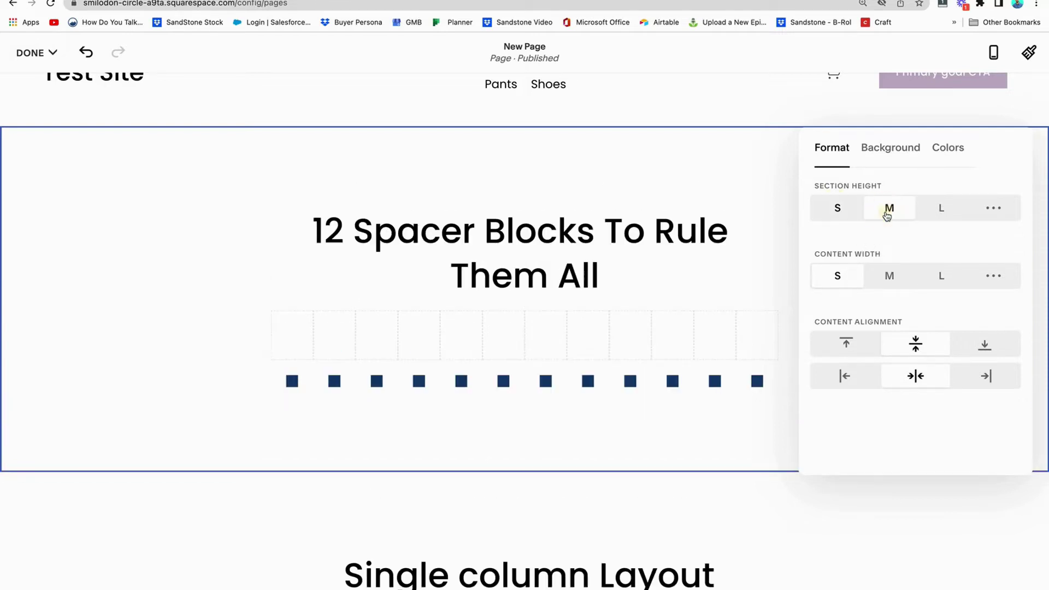
left_click(888, 275)
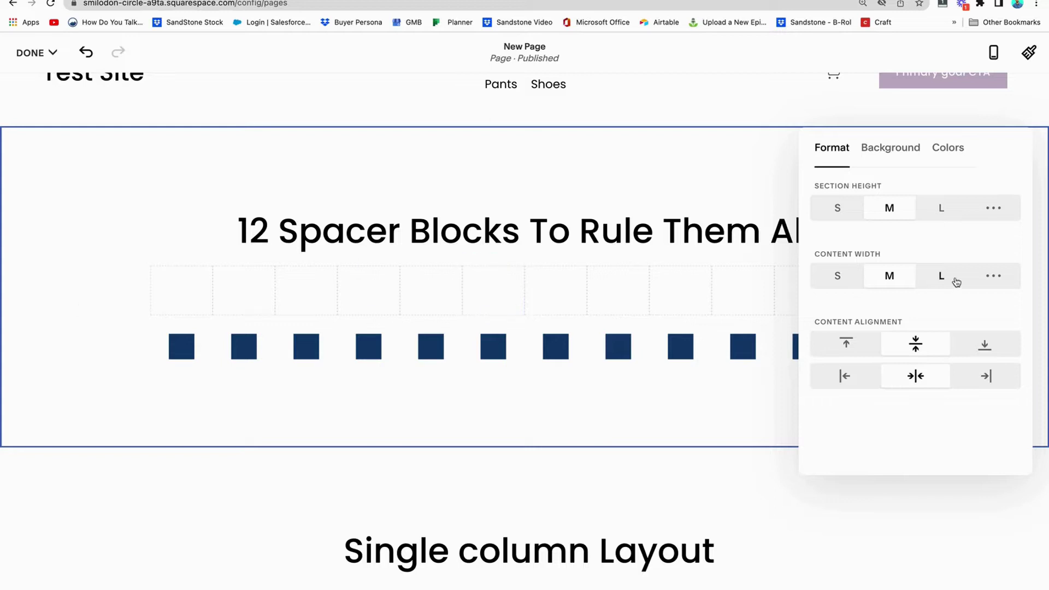
Try a custom content width of 68 on the 12 spacer blocks section and return it to medium
left_click(992, 277)
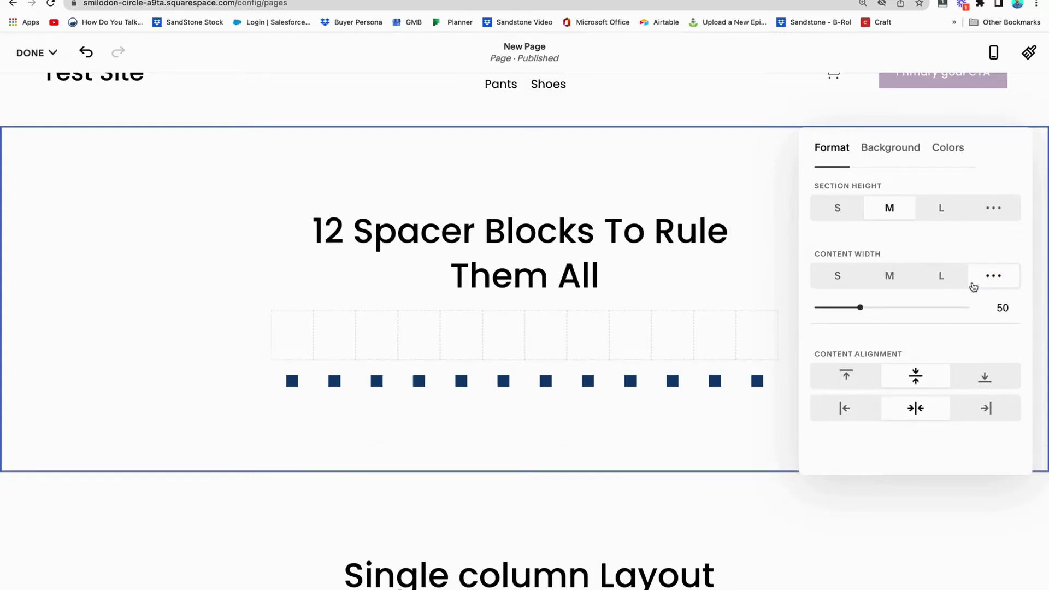
left_click_drag(862, 307, 899, 305)
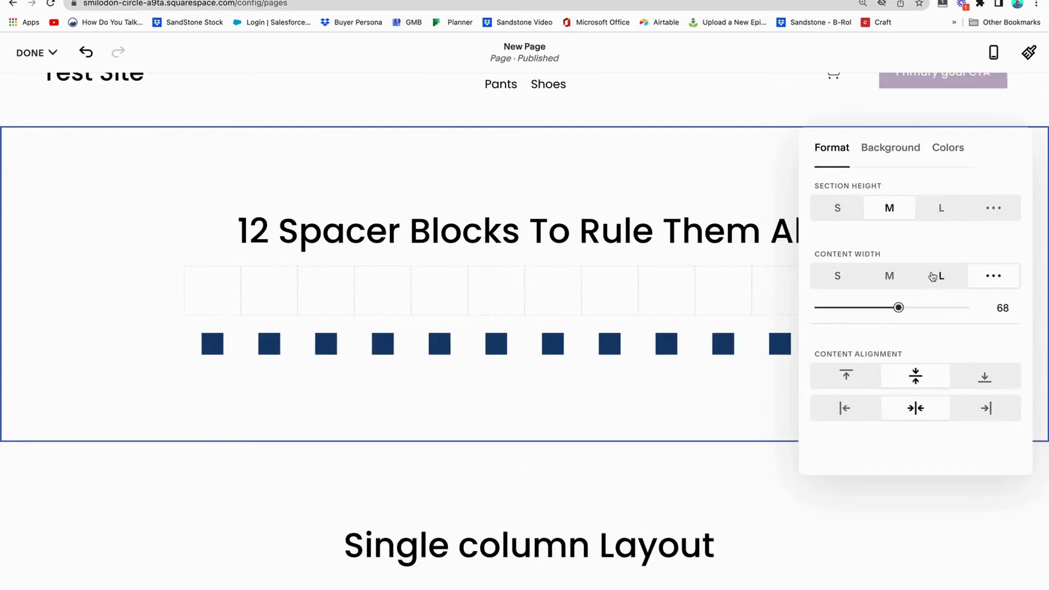
left_click(891, 276)
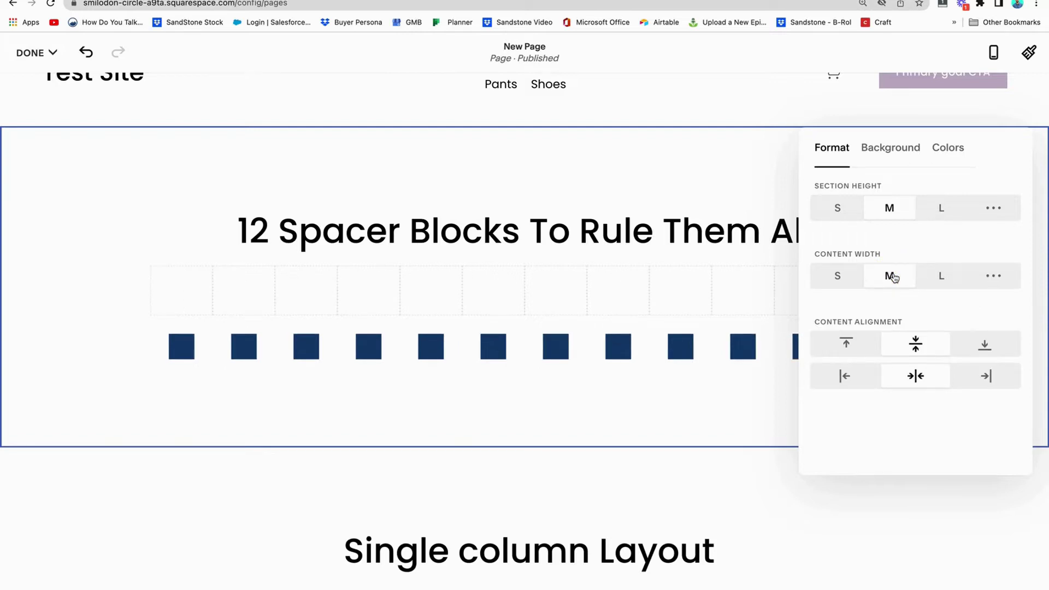
left_click(667, 409)
Set the content width of the "Single column Layout" section to medium (M)
scroll(667, 407, "down", 10)
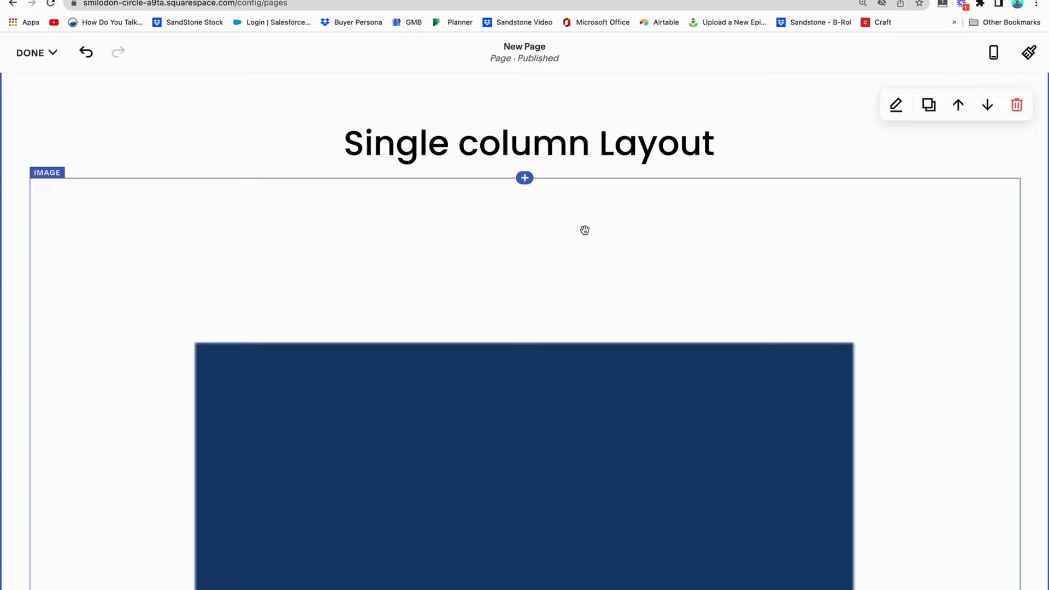
left_click(895, 105)
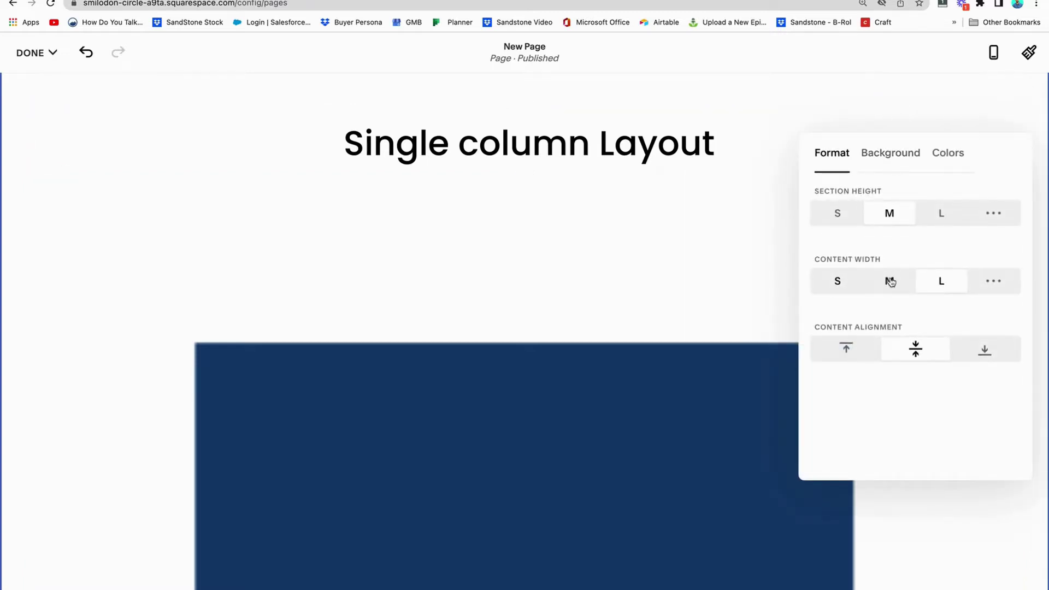
left_click(891, 281)
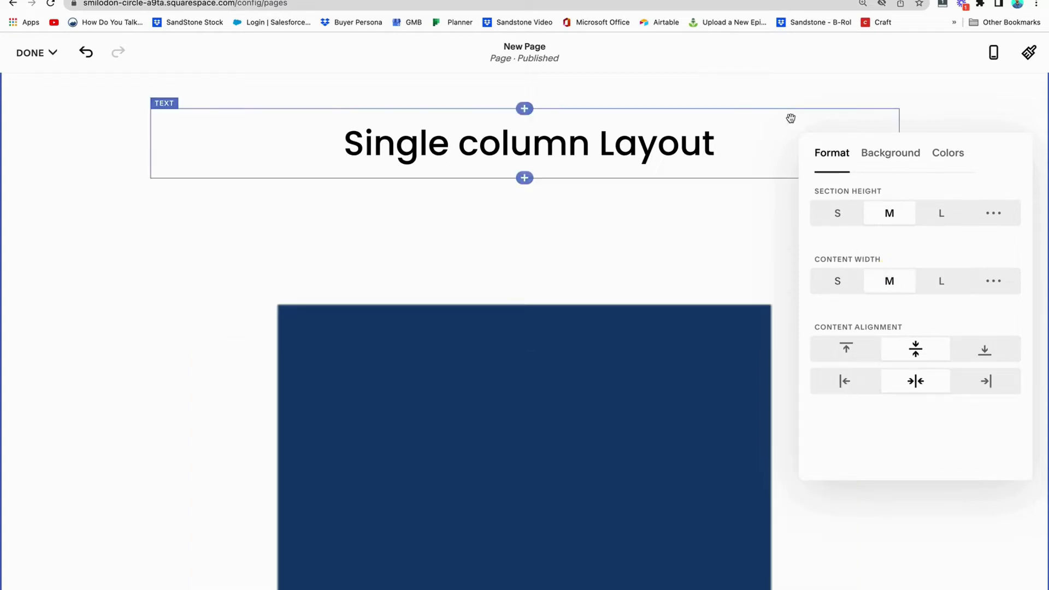
left_click(792, 100)
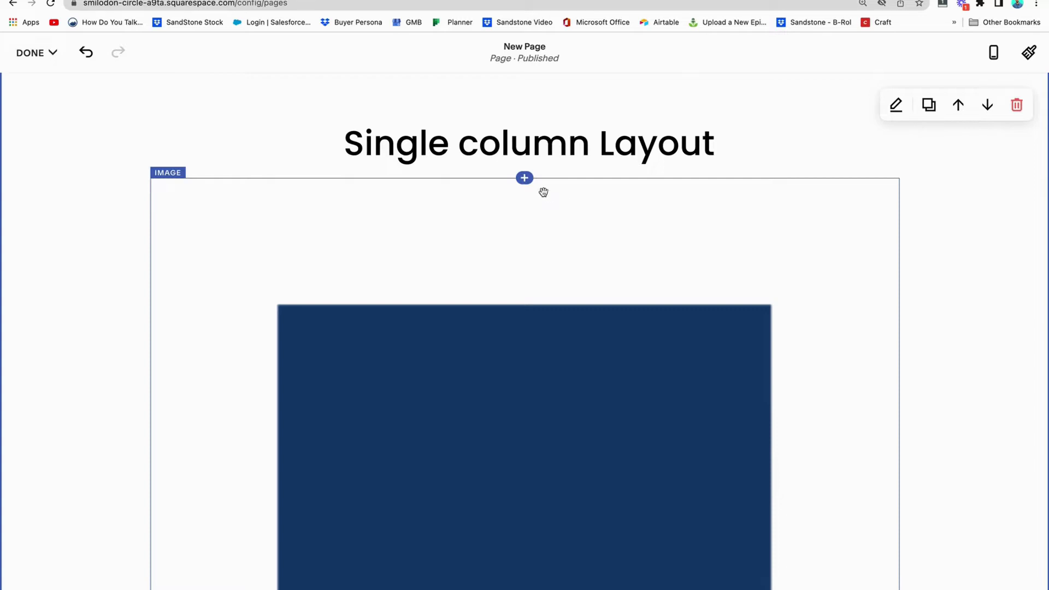
Add two spacer blocks stacked between the "Single column Layout" heading and the image
left_click(525, 179)
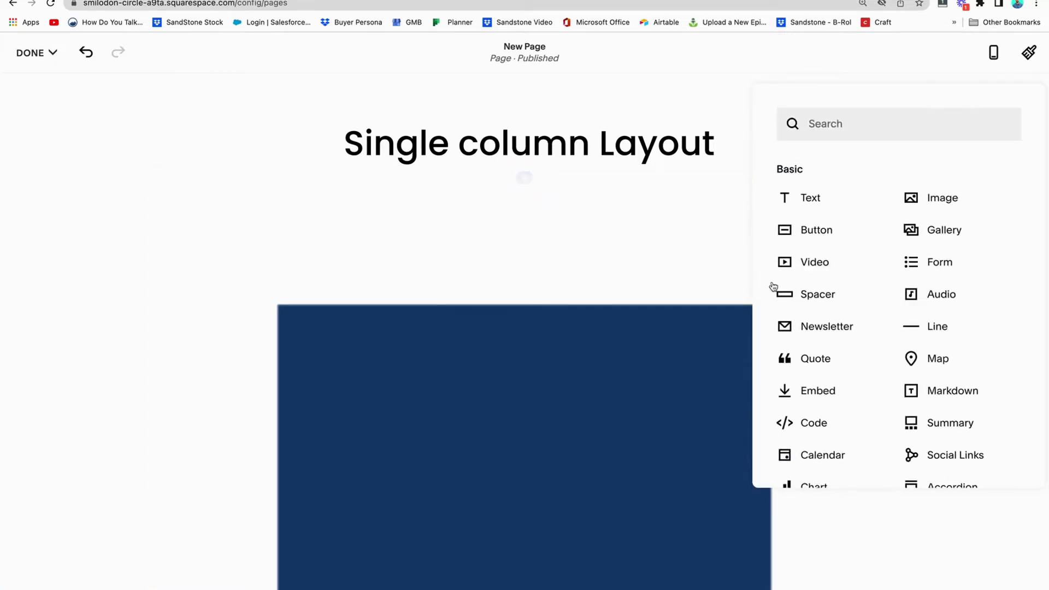
left_click(813, 295)
left_click(614, 155)
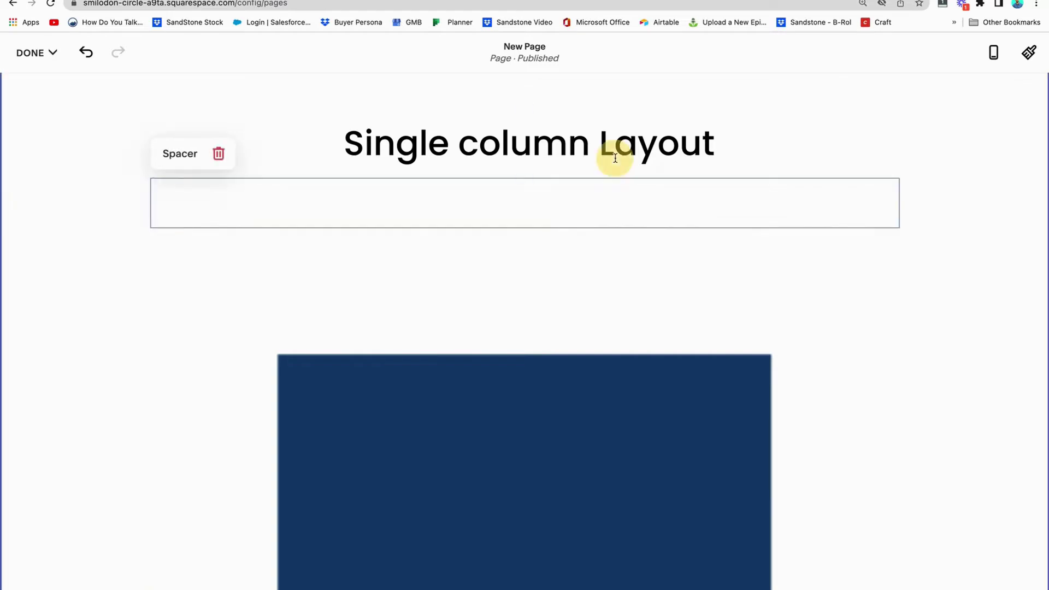
left_click(525, 228)
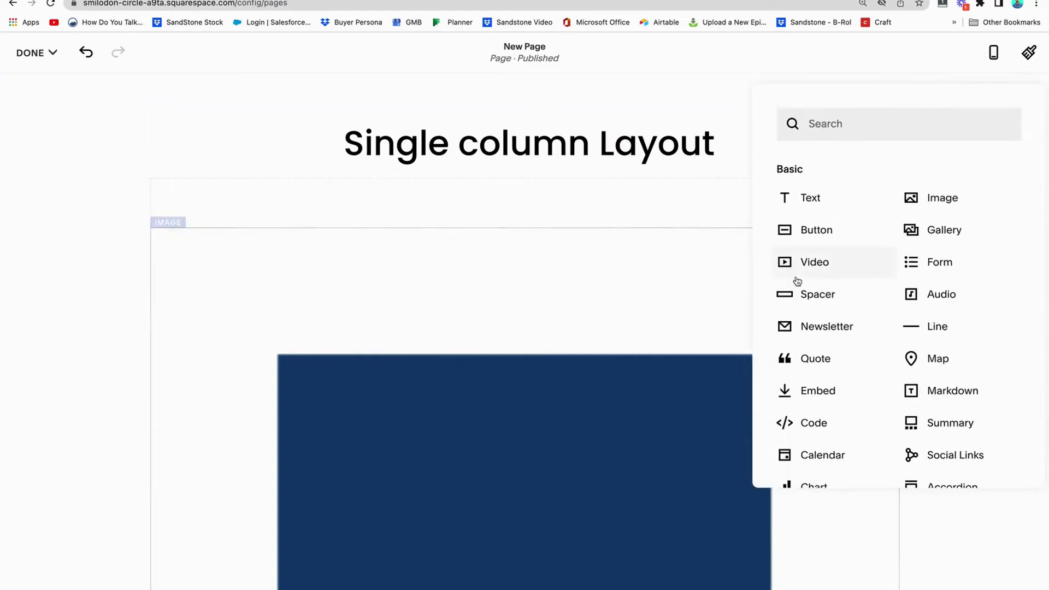
left_click(786, 294)
left_click(793, 145)
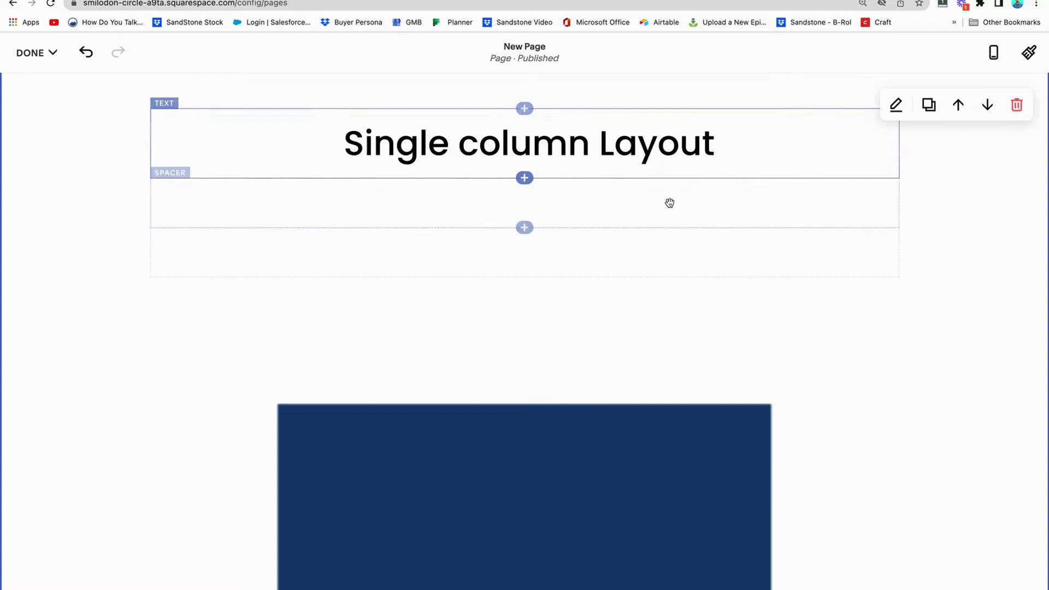
Move one spacer to the right side of the blue image and the other spacer to its left side
left_click_drag(603, 241, 891, 196)
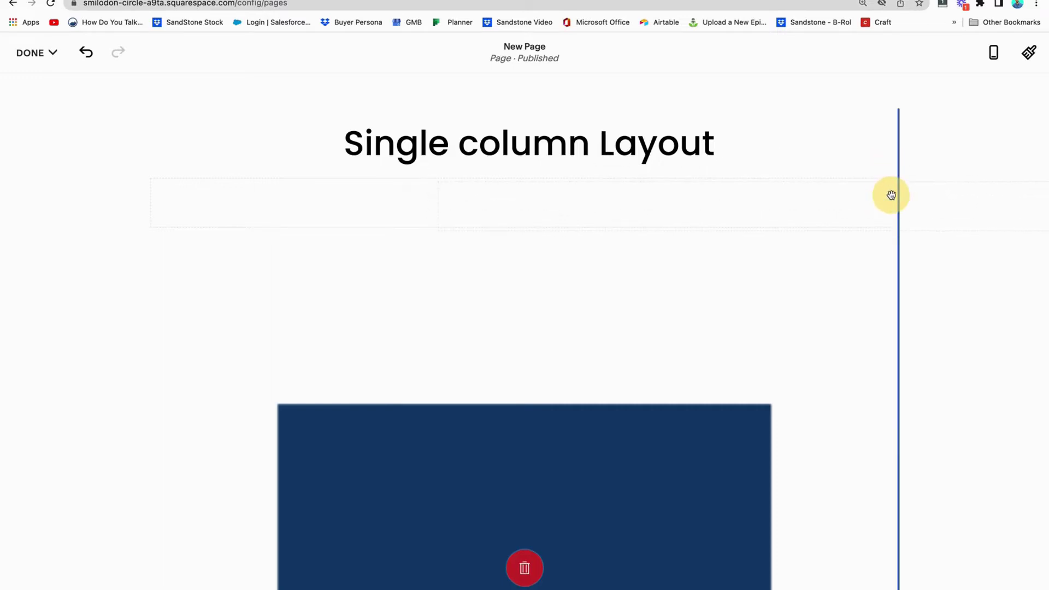
left_click_drag(891, 196, 743, 474)
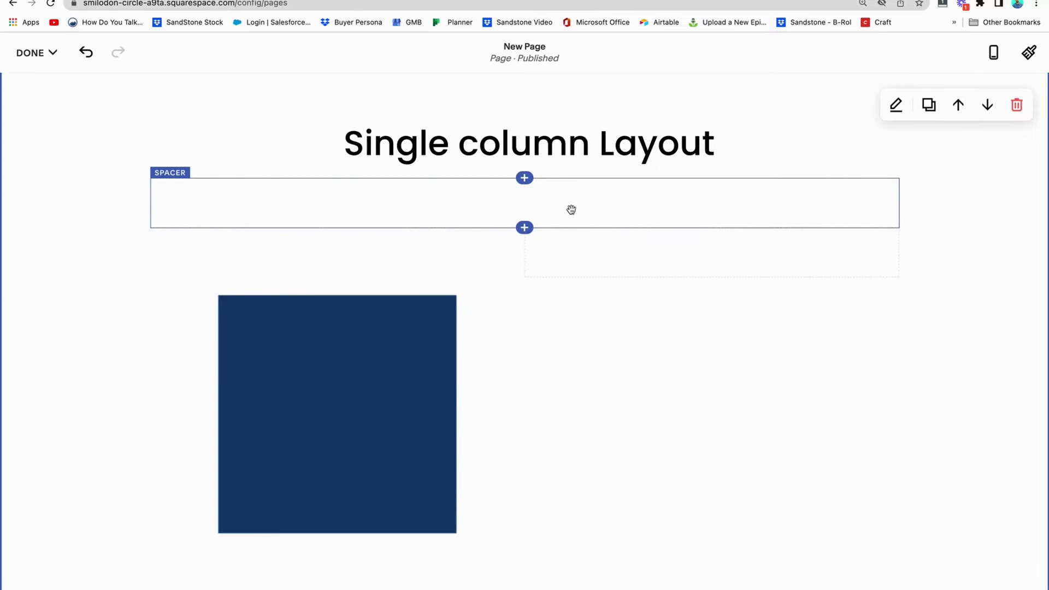
left_click_drag(571, 209, 258, 357)
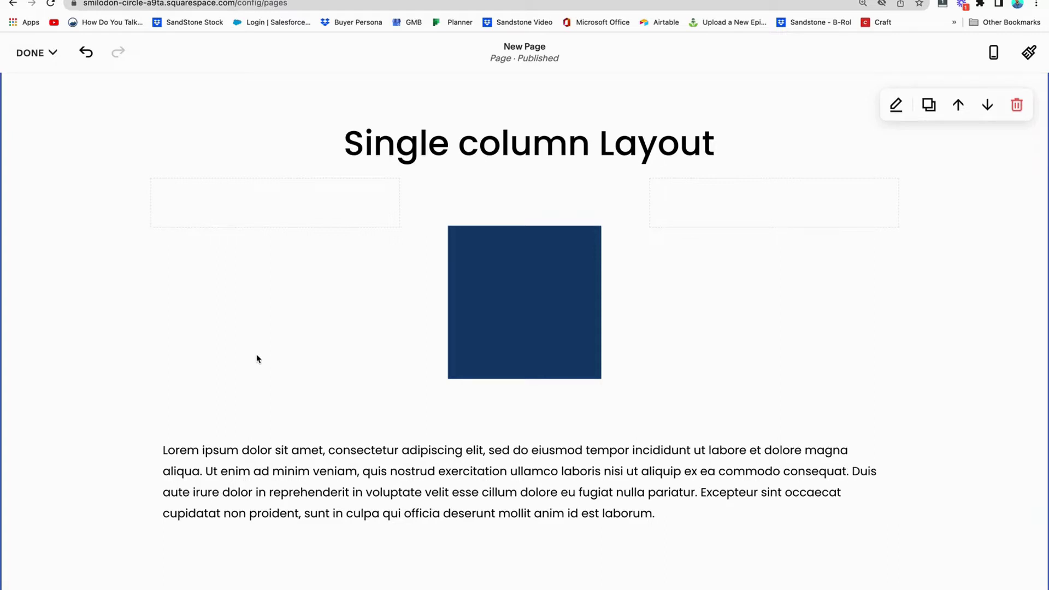
Narrow the spacers on both sides of the image to about three grid columns each
left_click_drag(395, 196, 398, 197)
left_click_drag(398, 197, 315, 202)
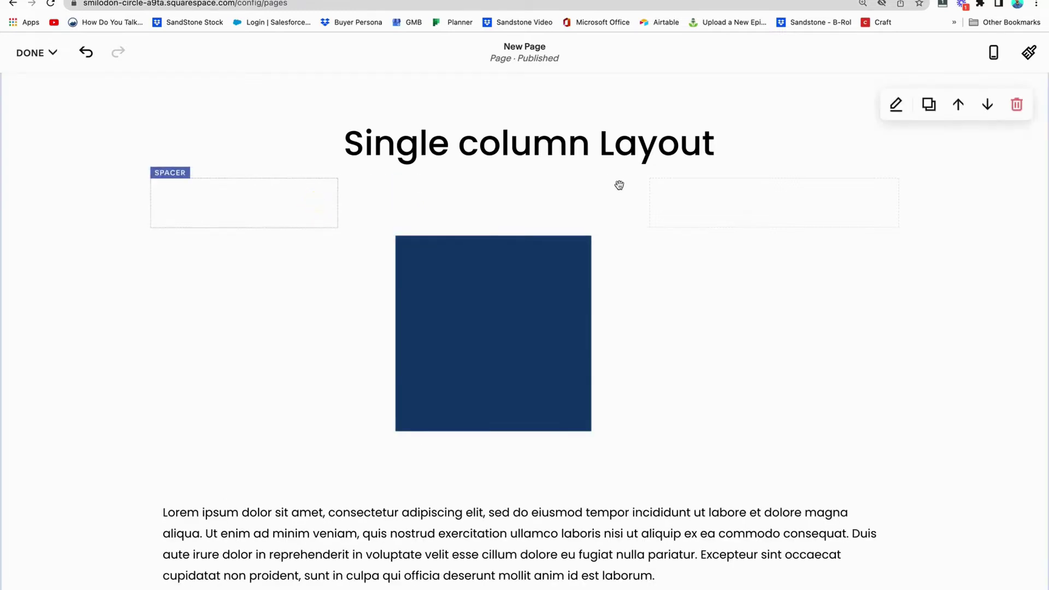
left_click_drag(663, 196, 729, 198)
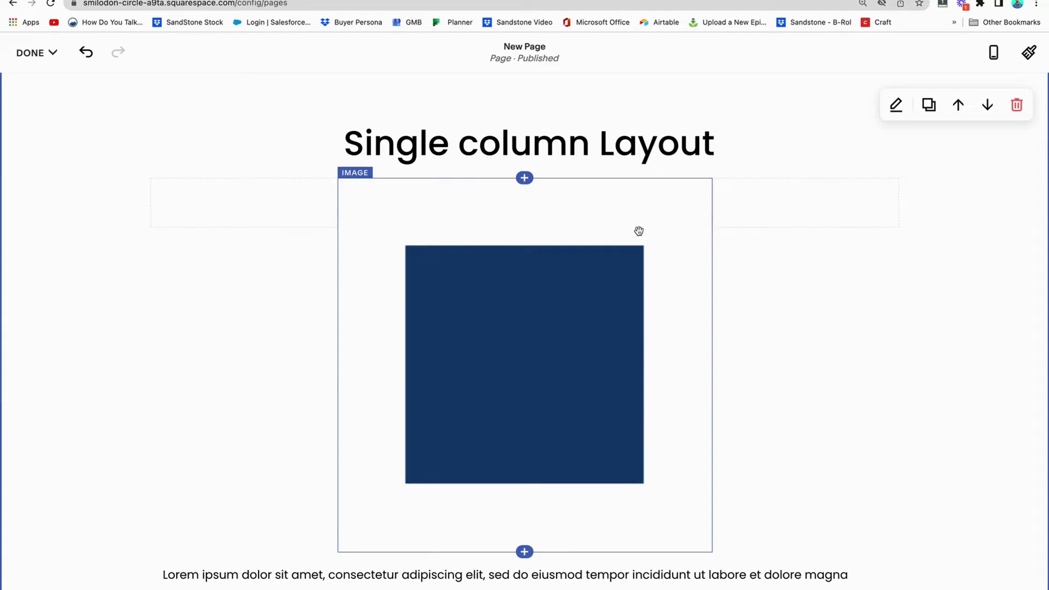
Add a spacer block between the image and the lorem ipsum paragraph and place it to the right of the paragraph
scroll(636, 229, "down", 3)
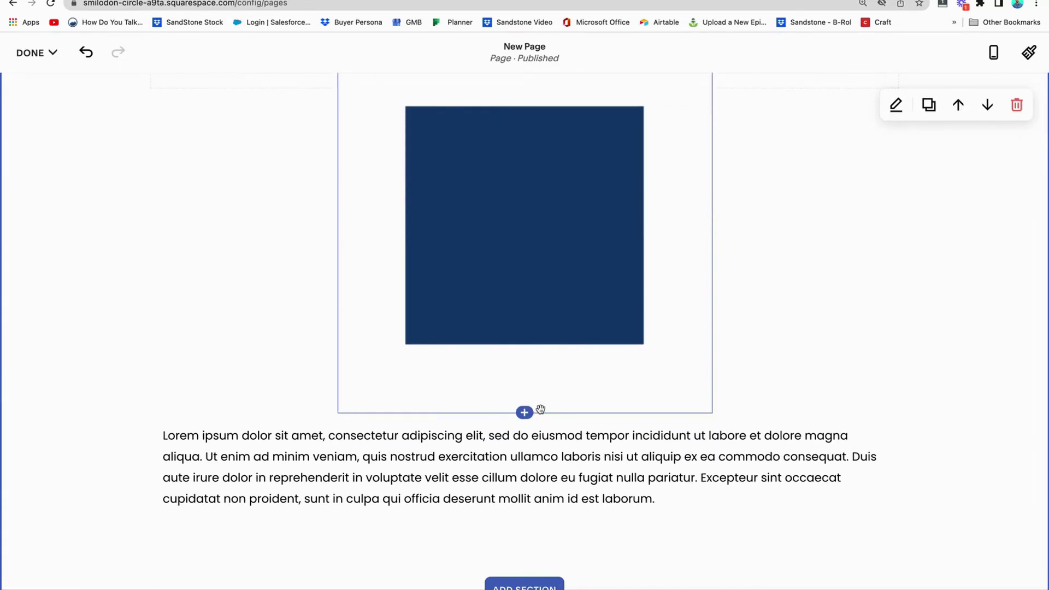
left_click(525, 412)
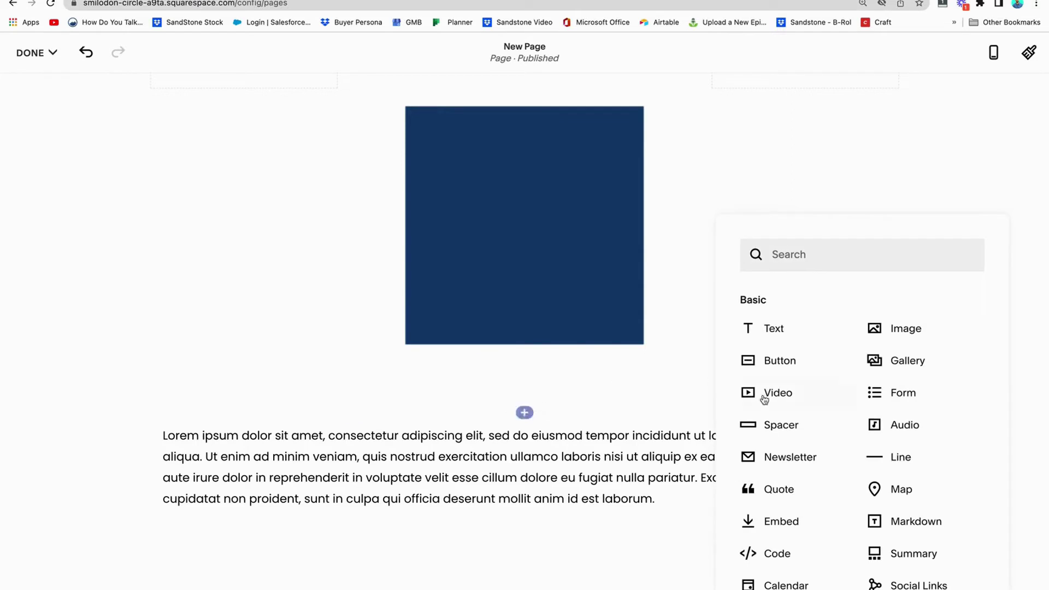
left_click(773, 424)
left_click_drag(873, 498, 835, 508)
left_click_drag(835, 508, 654, 451)
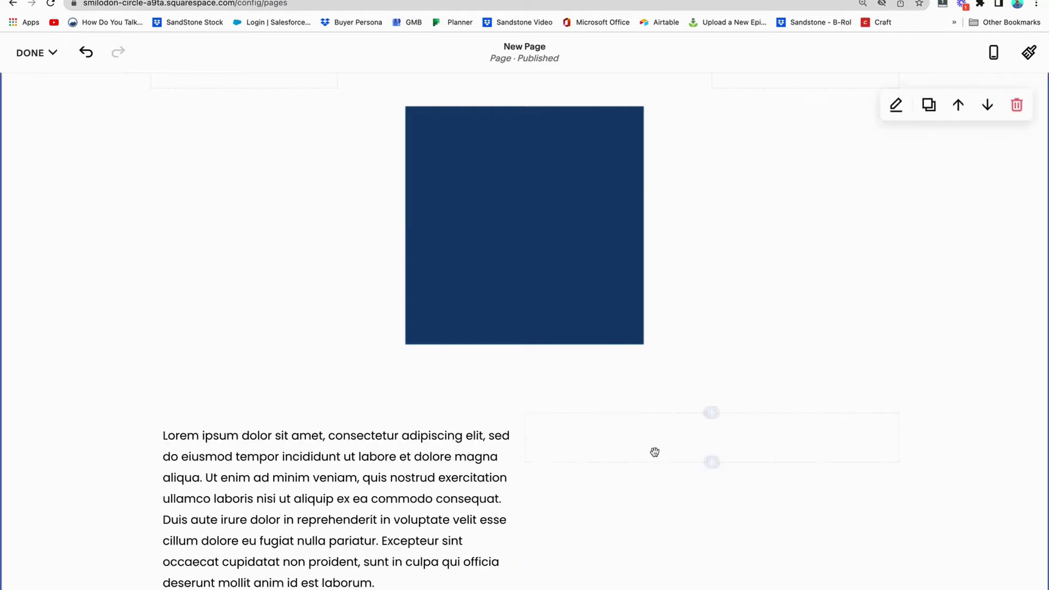
Add another spacer block above the lorem ipsum paragraph and place it to the left of the paragraph
left_click(337, 413)
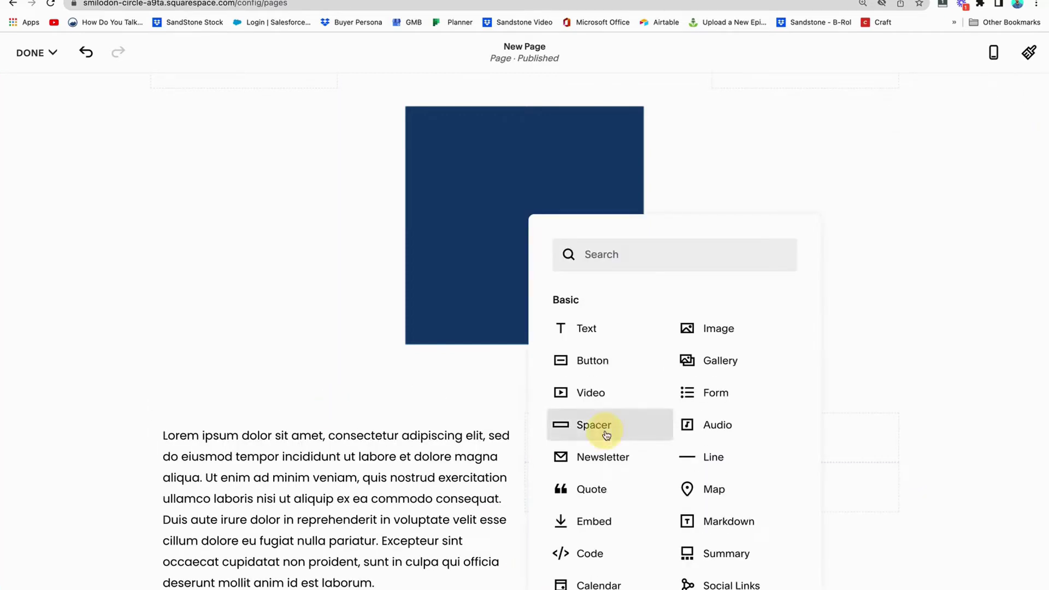
left_click(601, 427)
left_click_drag(235, 503, 187, 536)
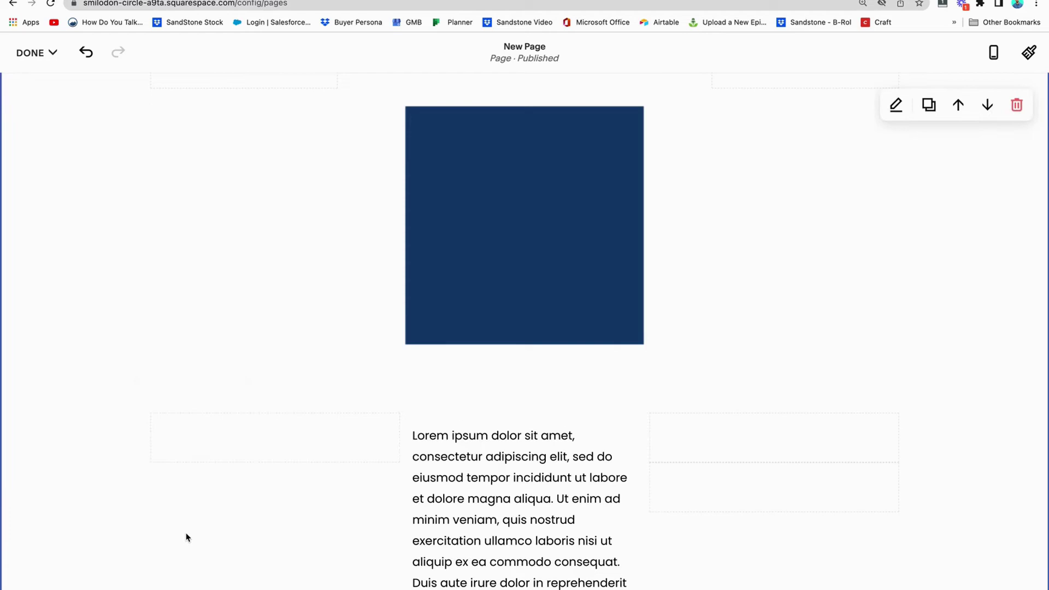
Narrow the spacers on both sides of the lorem ipsum paragraph to about two grid columns each
left_click_drag(403, 438, 301, 436)
left_click_drag(648, 435, 754, 436)
Review how the heading, image and paragraph line up with the spacers in the "Single column Layout" section
scroll(614, 356, "up", 3)
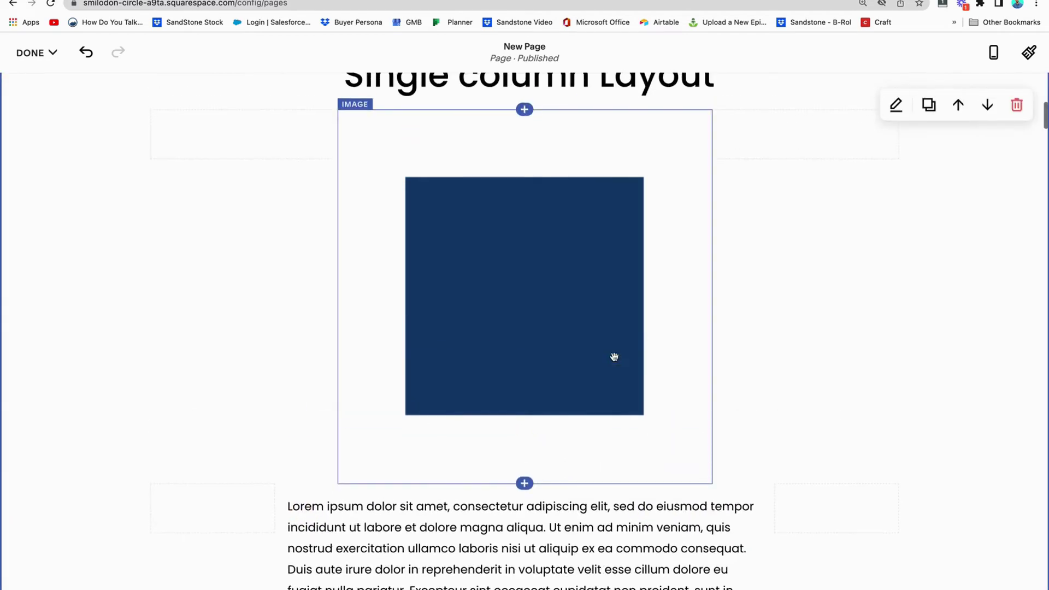
scroll(747, 374, "down", 2)
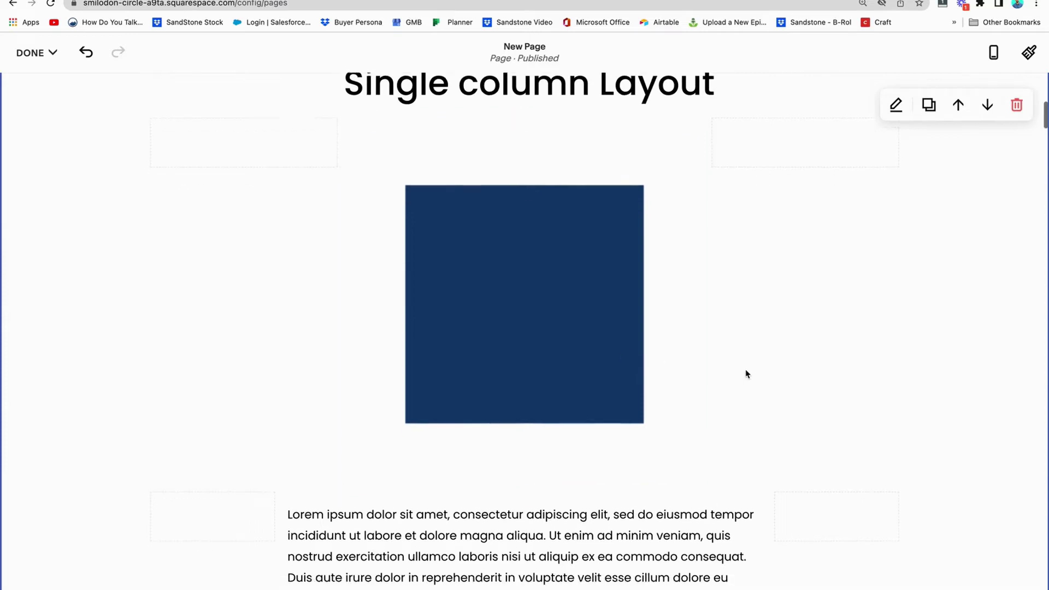
scroll(747, 374, "up", 4)
scroll(747, 375, "down", 3)
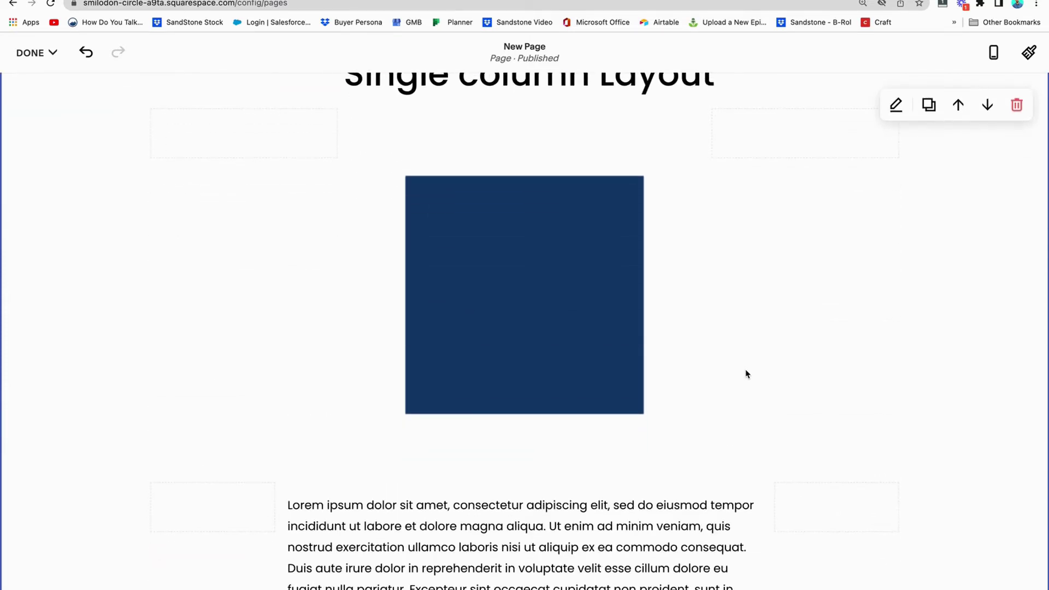
scroll(747, 374, "up", 2)
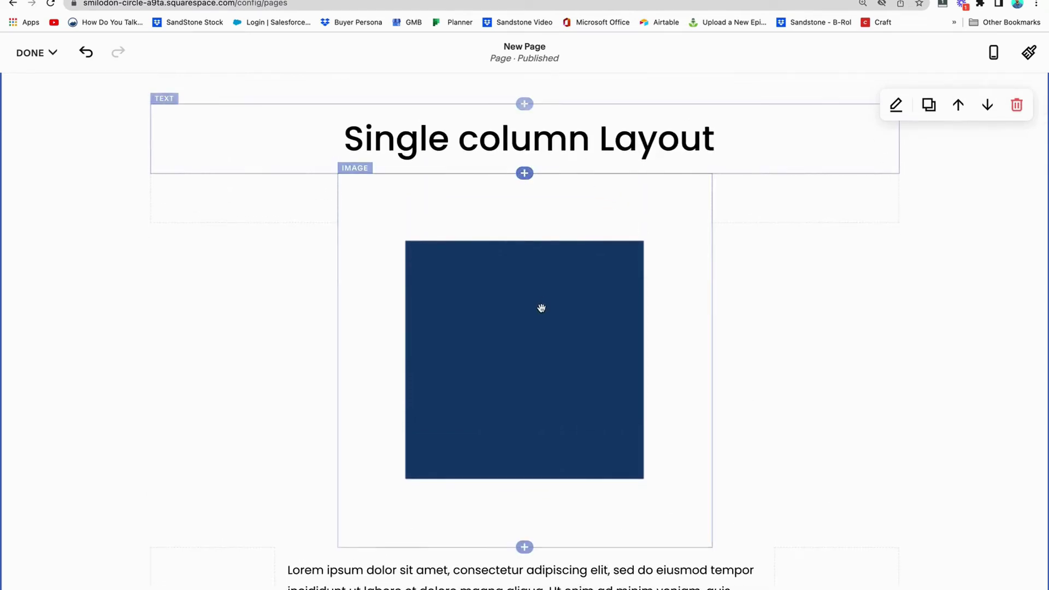
scroll(538, 311, "down", 2)
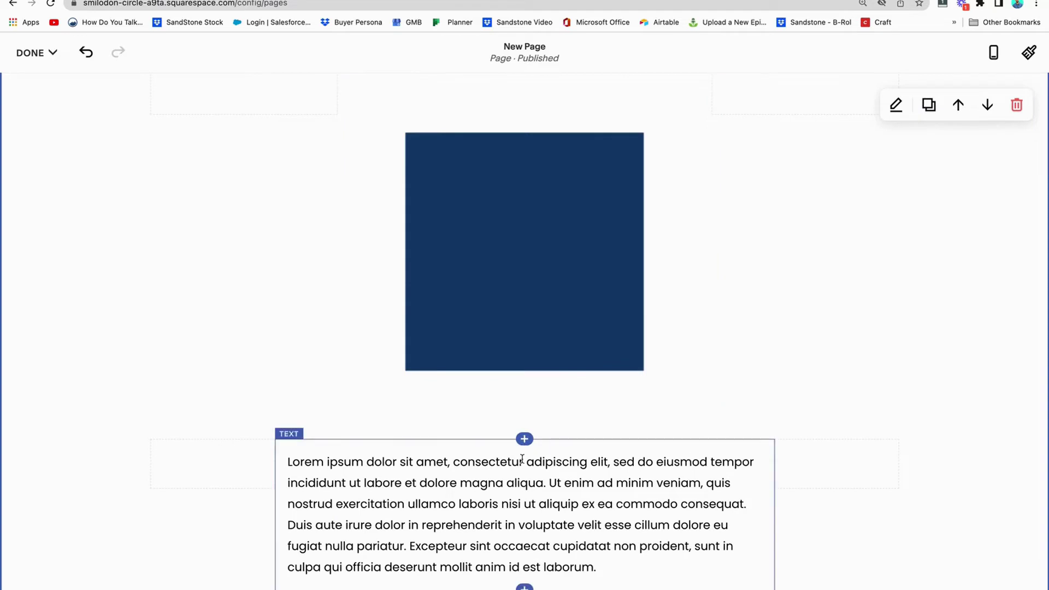
scroll(523, 462, "down", 12)
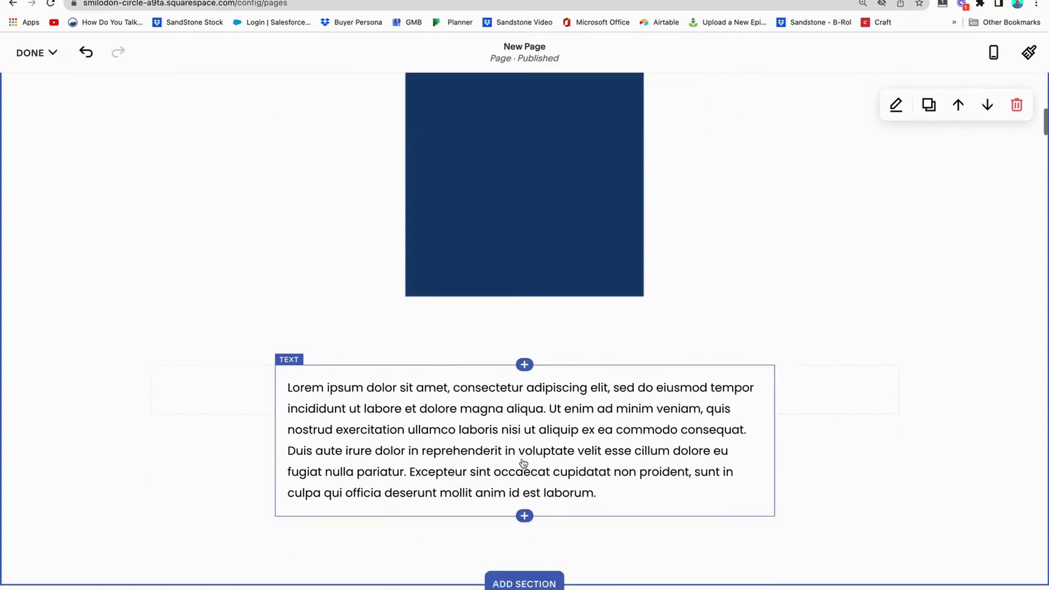
Pick up the image in "The 50/50" section and drop it back directly beneath its spacer
scroll(523, 463, "up", 5)
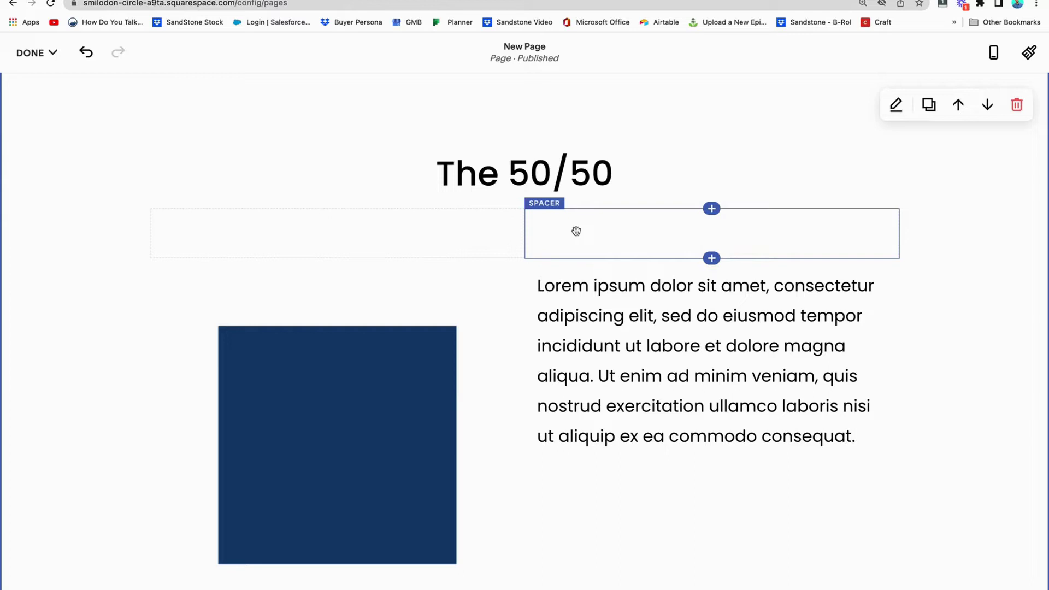
left_click_drag(446, 299, 426, 247)
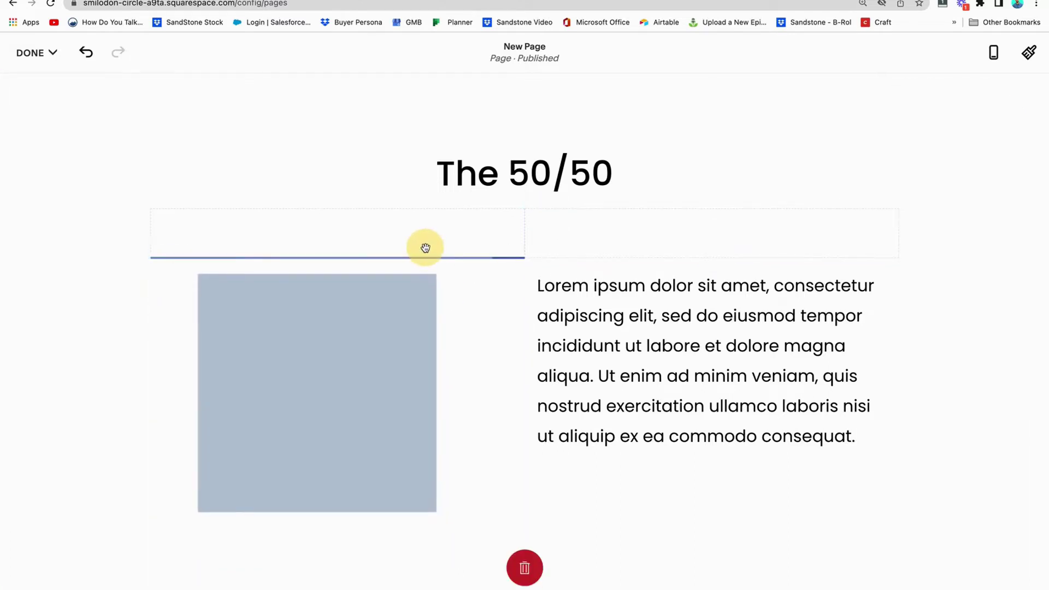
mouse_move(425, 247)
left_mouse_down()
mouse_move(593, 256)
mouse_move(440, 257)
left_mouse_up()
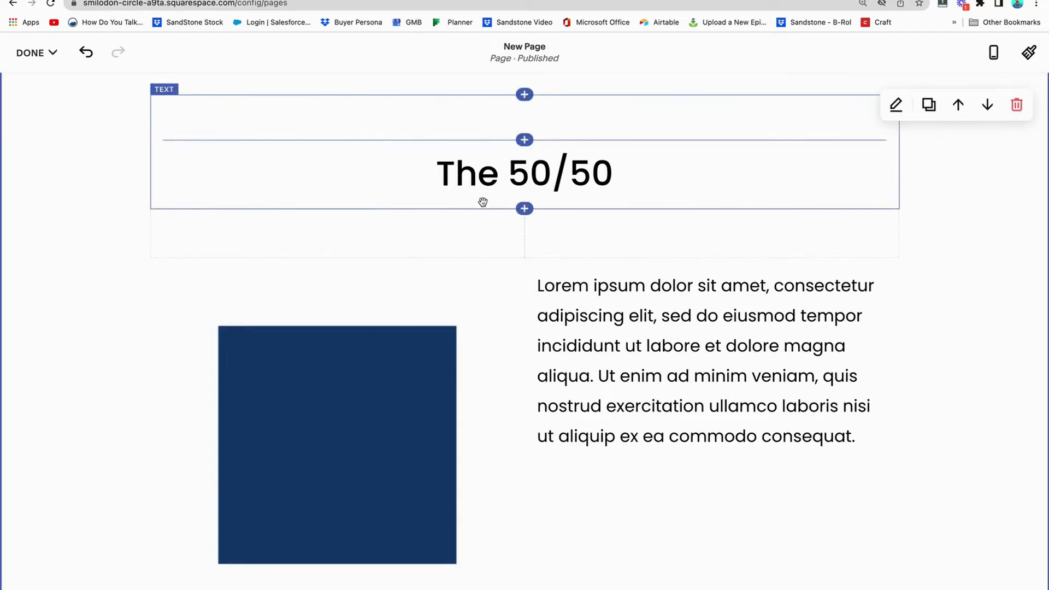
Add a second row of two equal side-by-side spacers below "The 50/50" heading
left_click(520, 208)
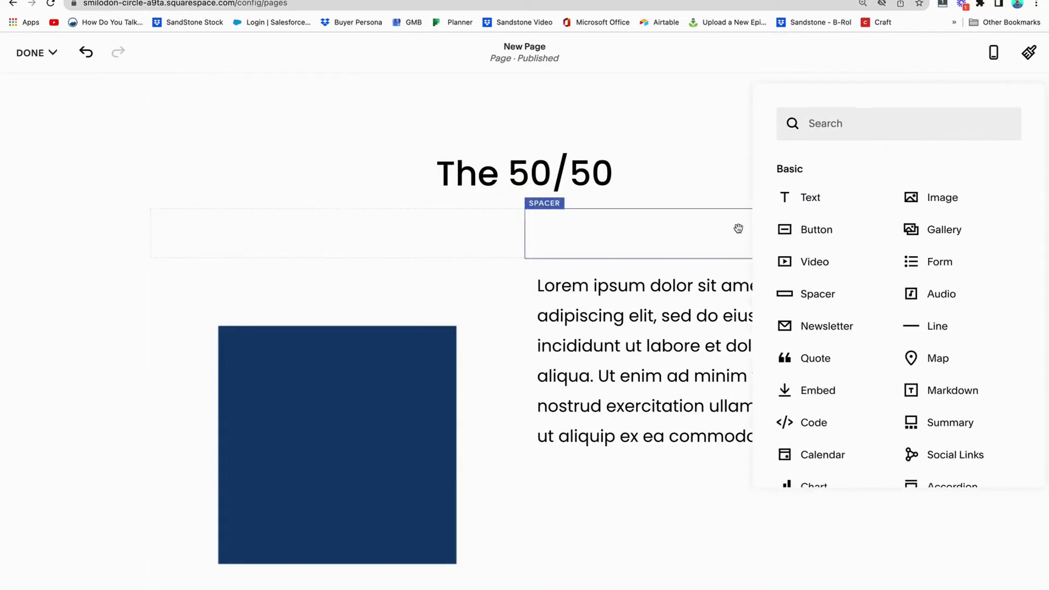
left_click(817, 294)
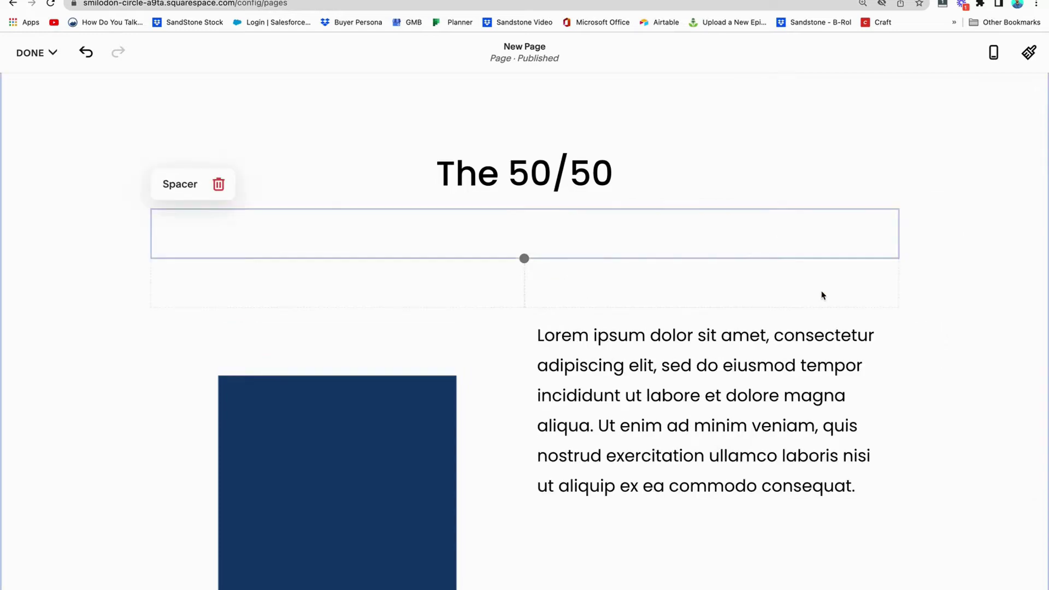
left_click(937, 227)
left_click(524, 258)
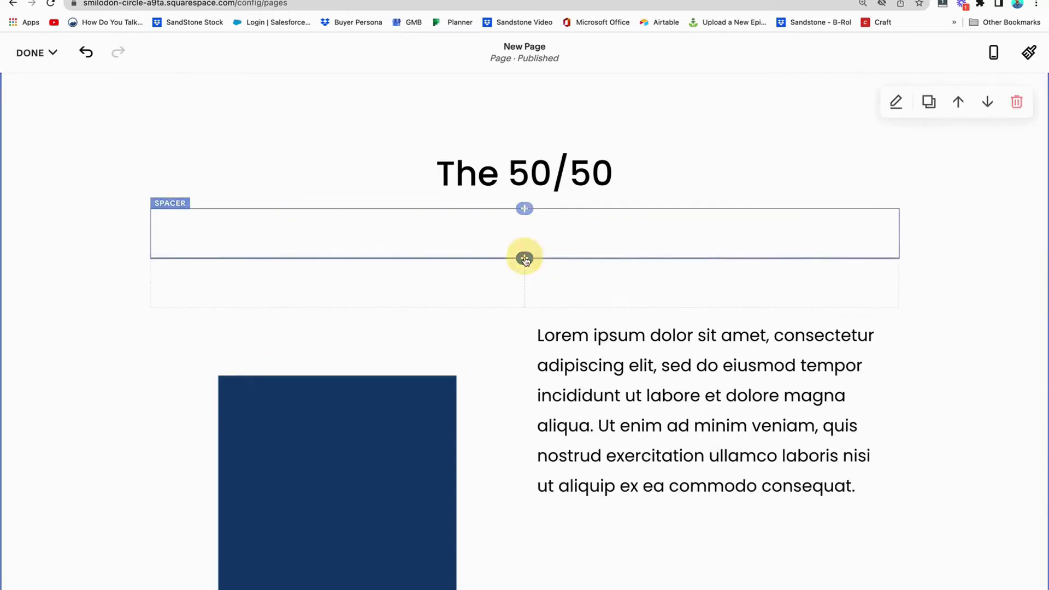
left_click_drag(804, 290, 733, 236)
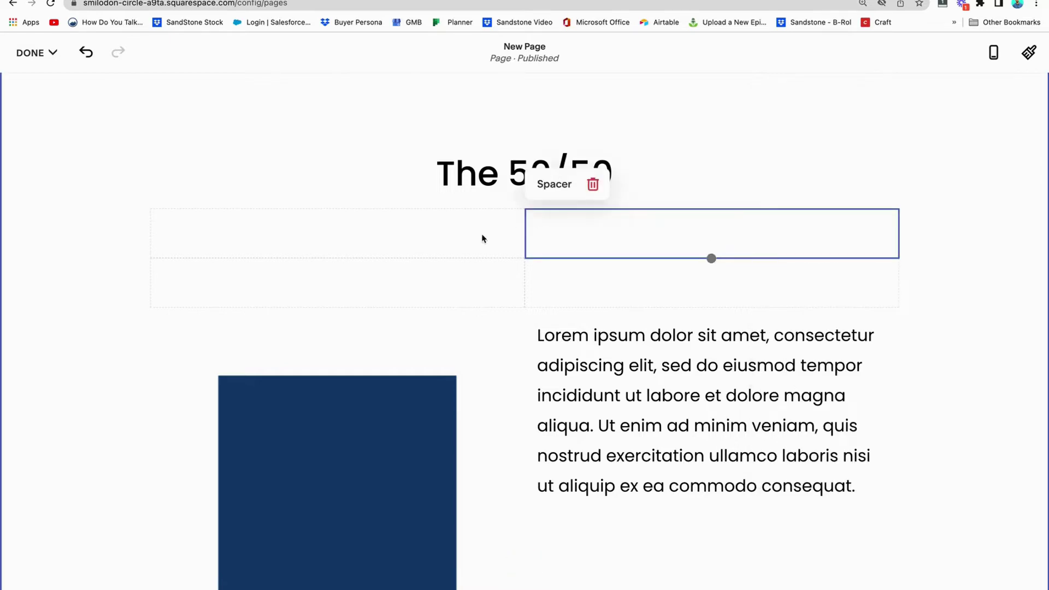
Move the image and the lorem ipsum paragraph between the two spacer rows of "The 50/50" section, image left and paragraph right
left_click(427, 328)
left_click_drag(429, 321, 419, 248)
scroll(667, 400, "down", 3)
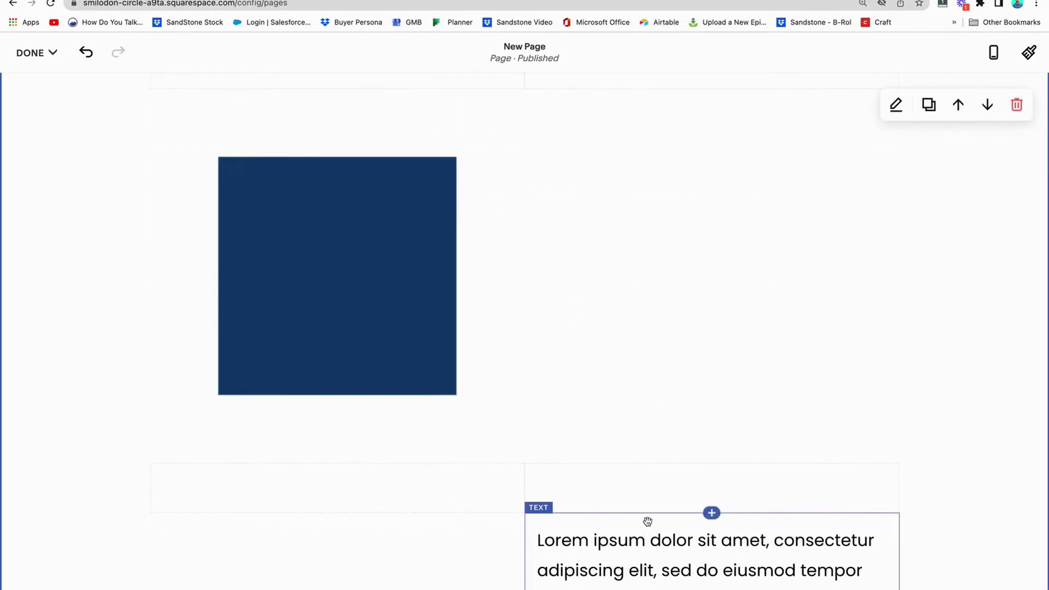
left_click_drag(648, 520, 633, 478)
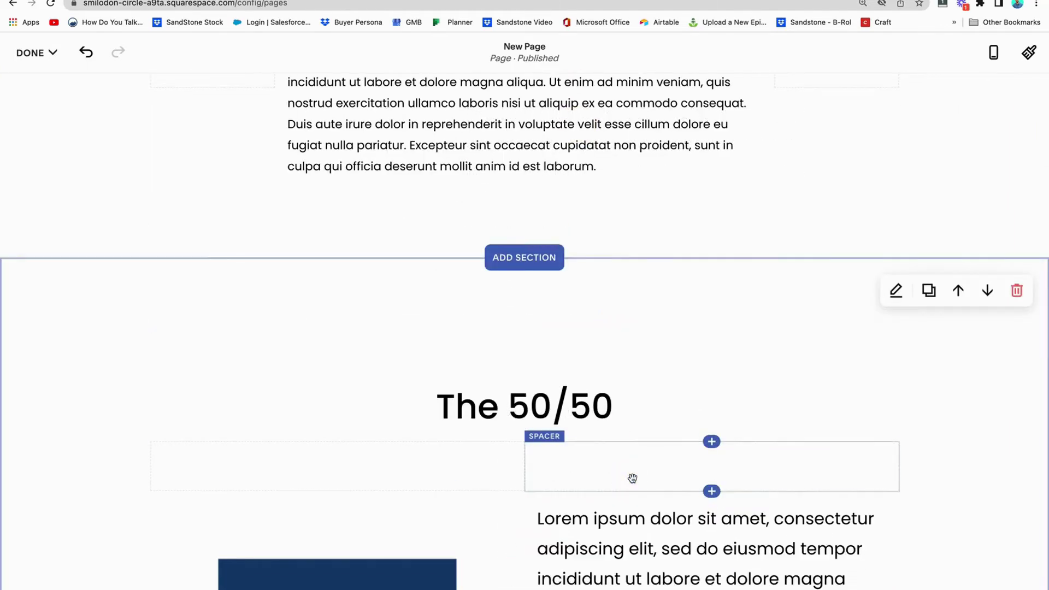
scroll(633, 478, "down", 1)
scroll(632, 478, "down", 5)
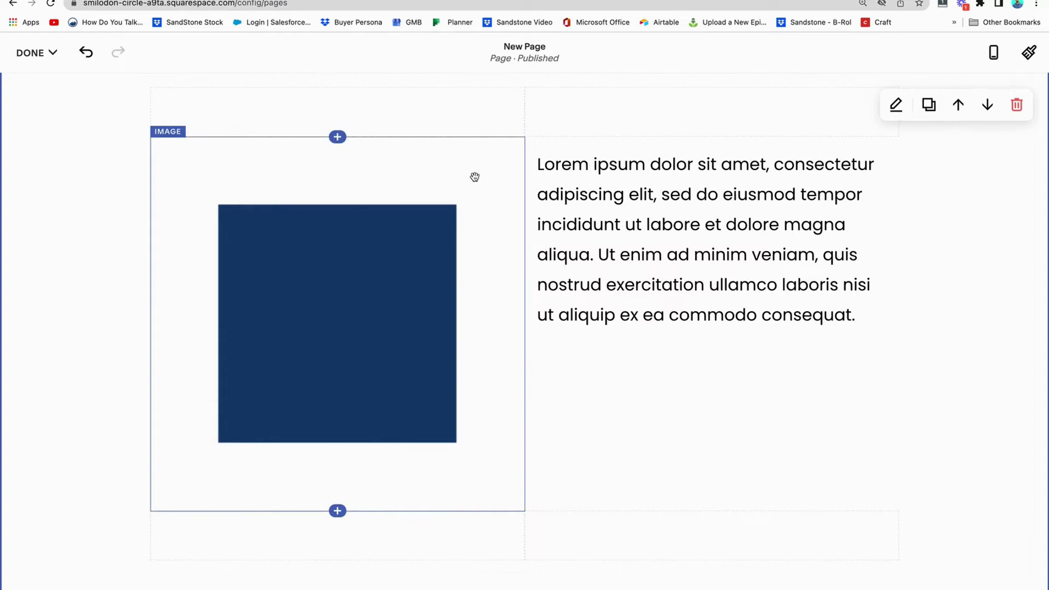
Swap the two halves of "The 50/50" section so the paragraph sits left and the image right
left_click_drag(464, 156, 637, 143)
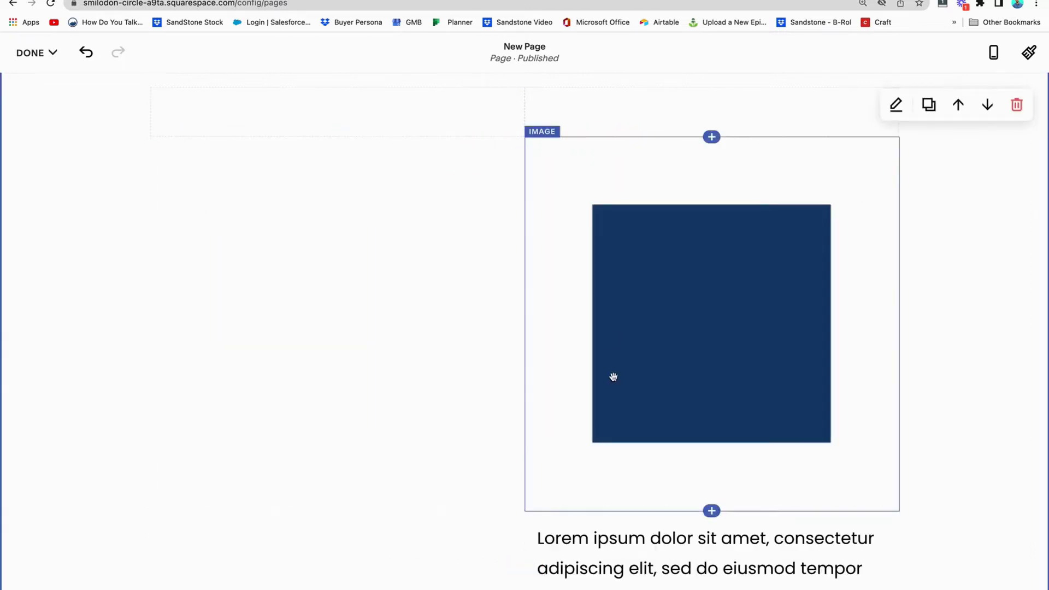
left_click_drag(571, 519, 339, 370)
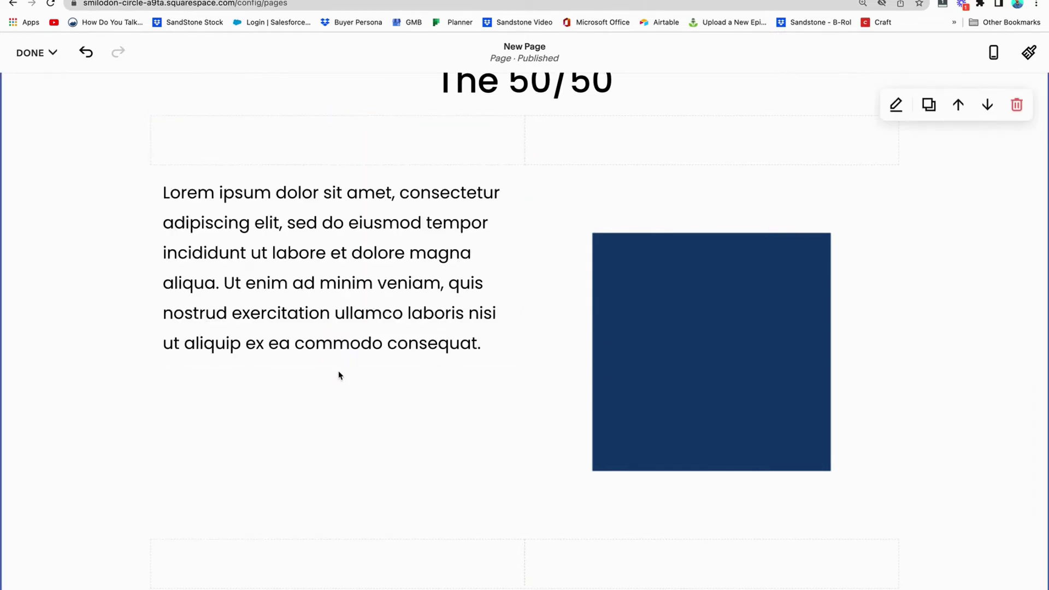
Narrow the image column in "The 2/3" section to about three grid columns, giving the paragraph the remaining width
scroll(652, 238, "down", 10)
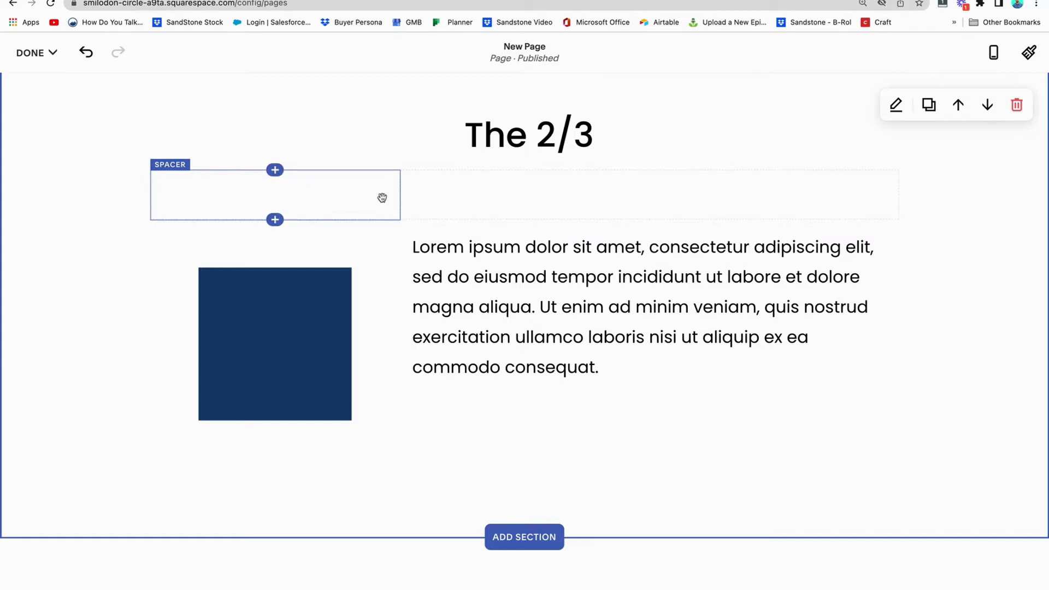
left_click_drag(396, 195, 352, 213)
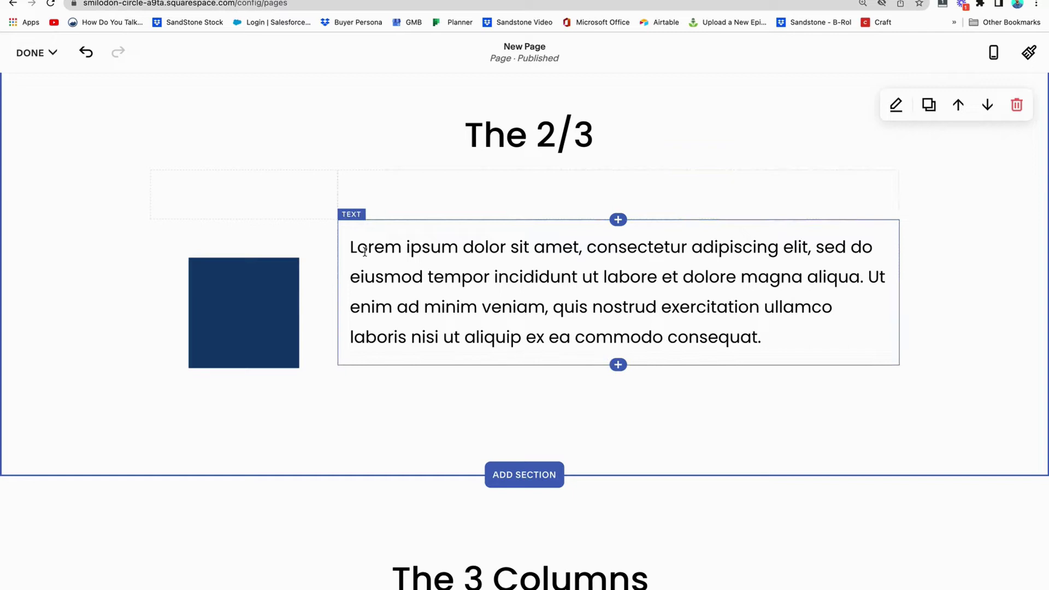
scroll(384, 371, "down", 9)
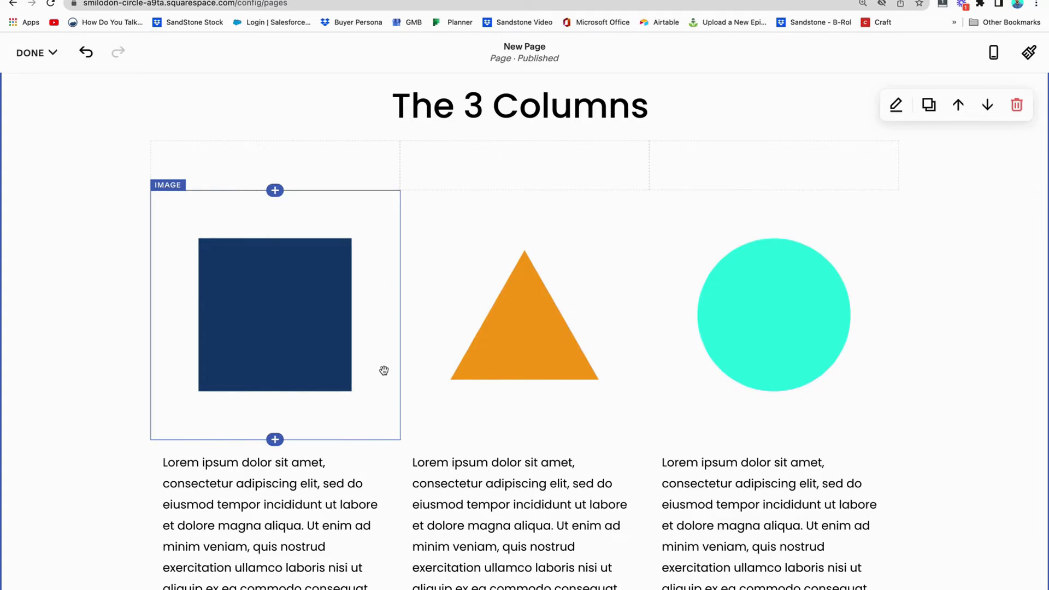
left_click_drag(667, 170, 732, 162)
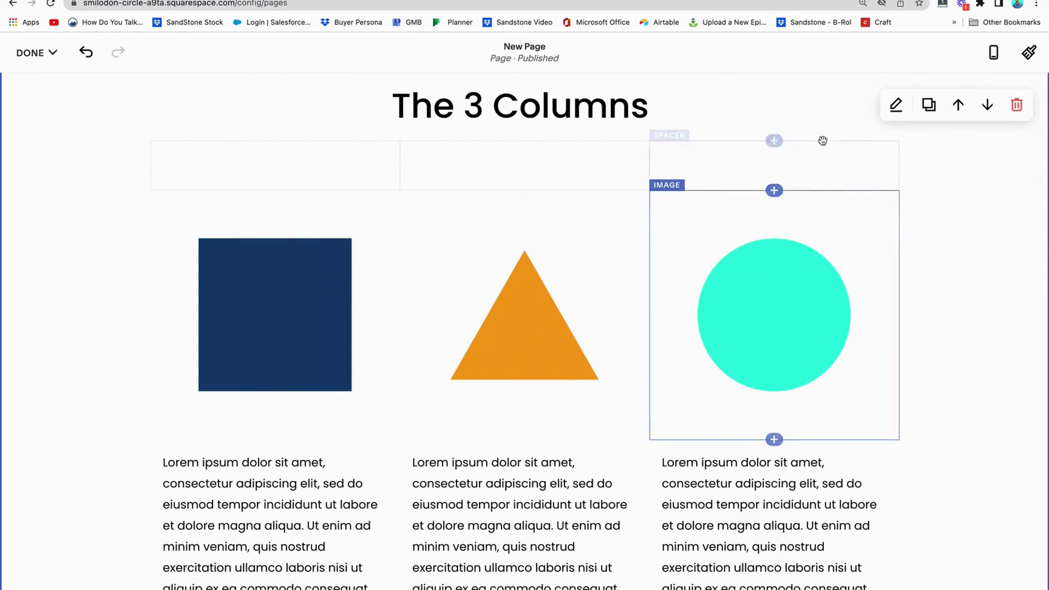
Add three stacked full-width spacer blocks to the blank section above "The 3 Columns"
scroll(104, 435, "up", 8)
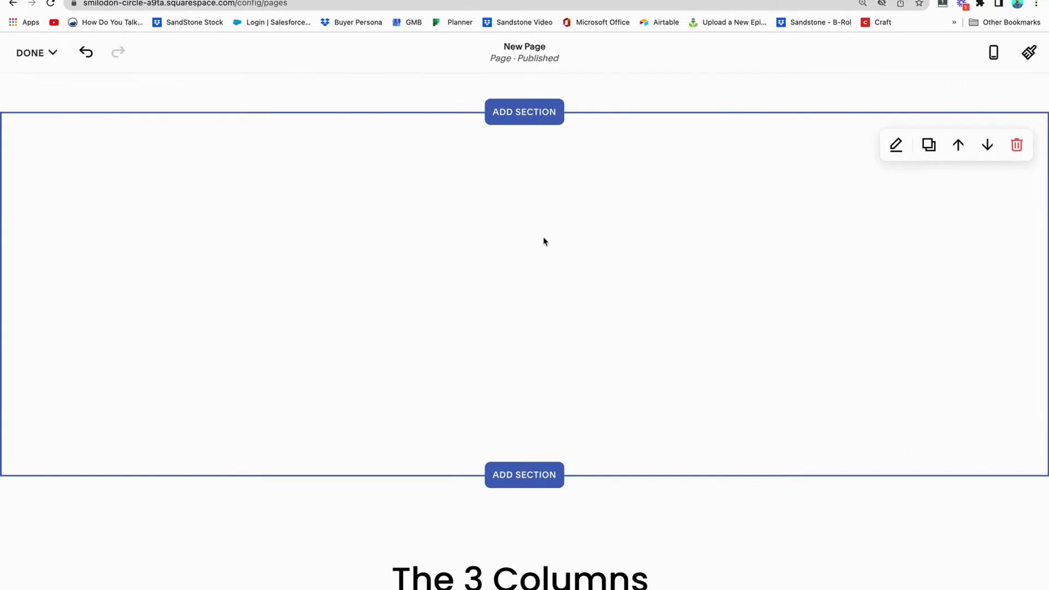
left_click(524, 271)
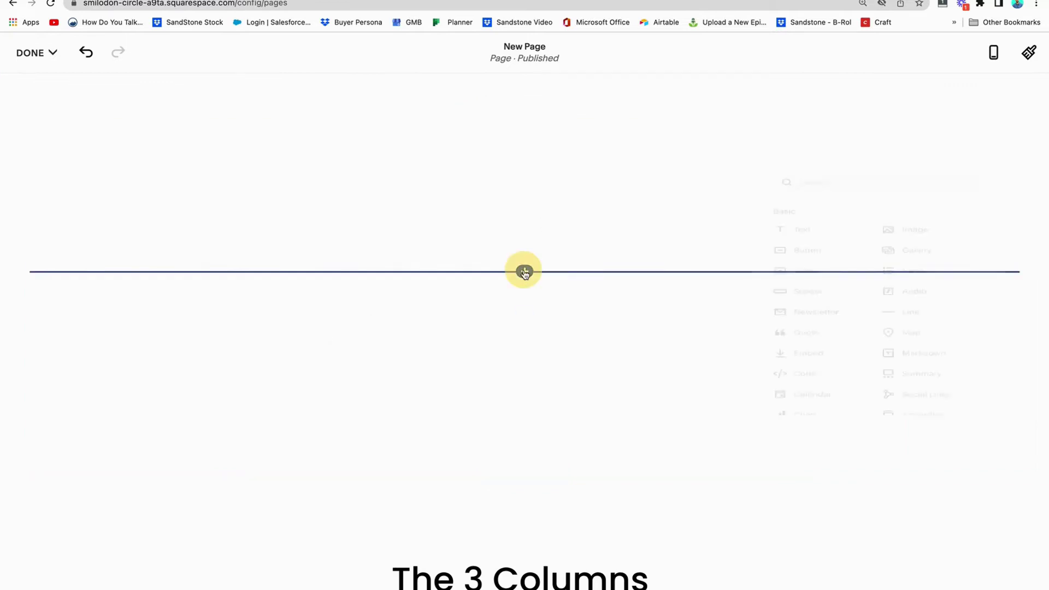
left_click(815, 294)
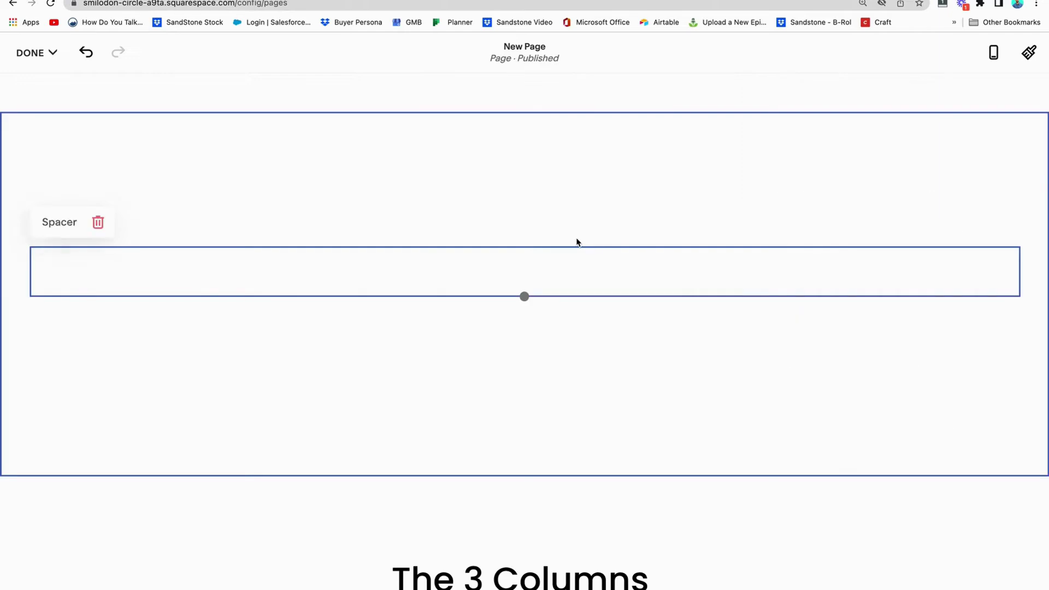
left_click(524, 246)
left_click(801, 294)
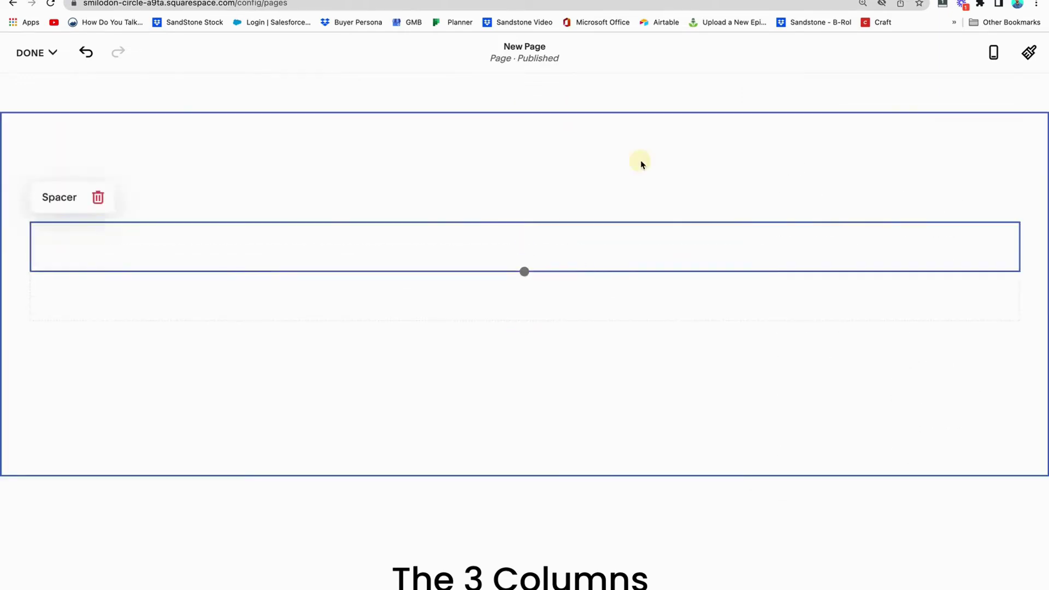
left_click(525, 222)
left_click(812, 294)
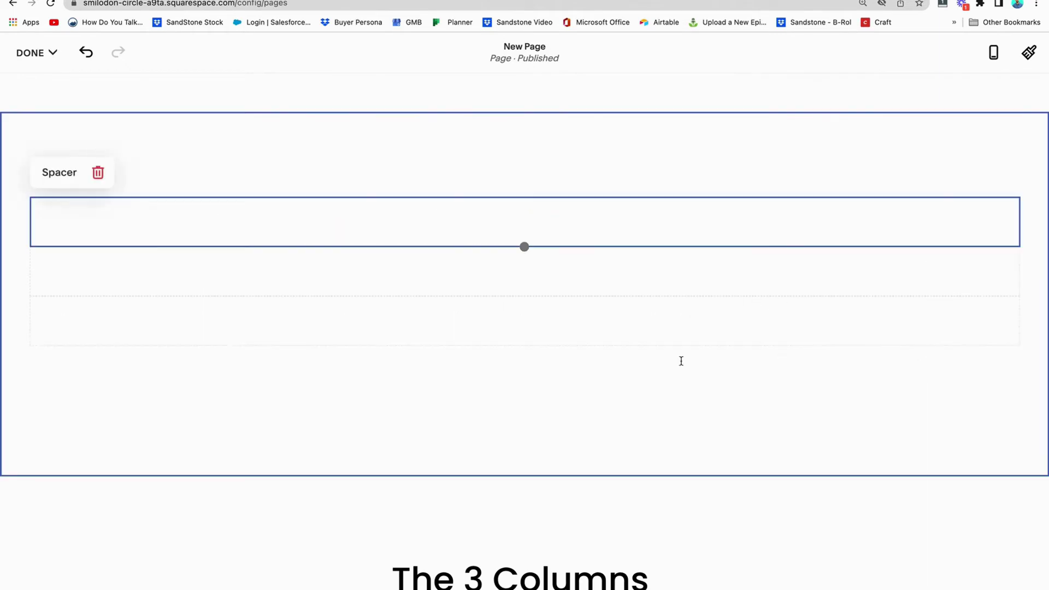
Arrange the three spacers side by side in one row as three equal columns
left_click(681, 360)
left_click_drag(883, 206, 932, 232)
left_click(808, 293)
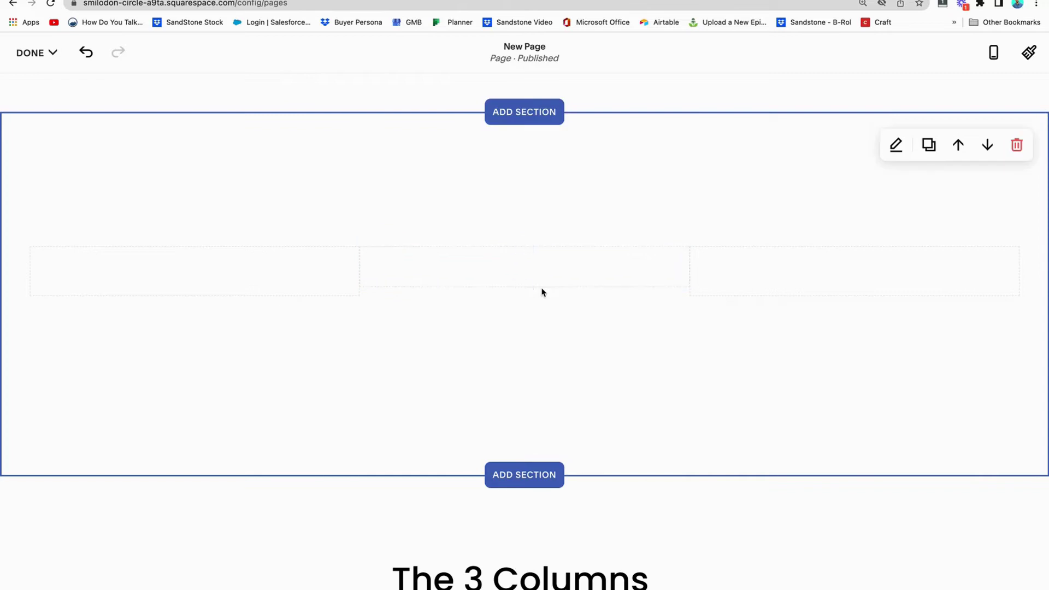
Add an empty image block beneath each of the three spacers
left_click(194, 296)
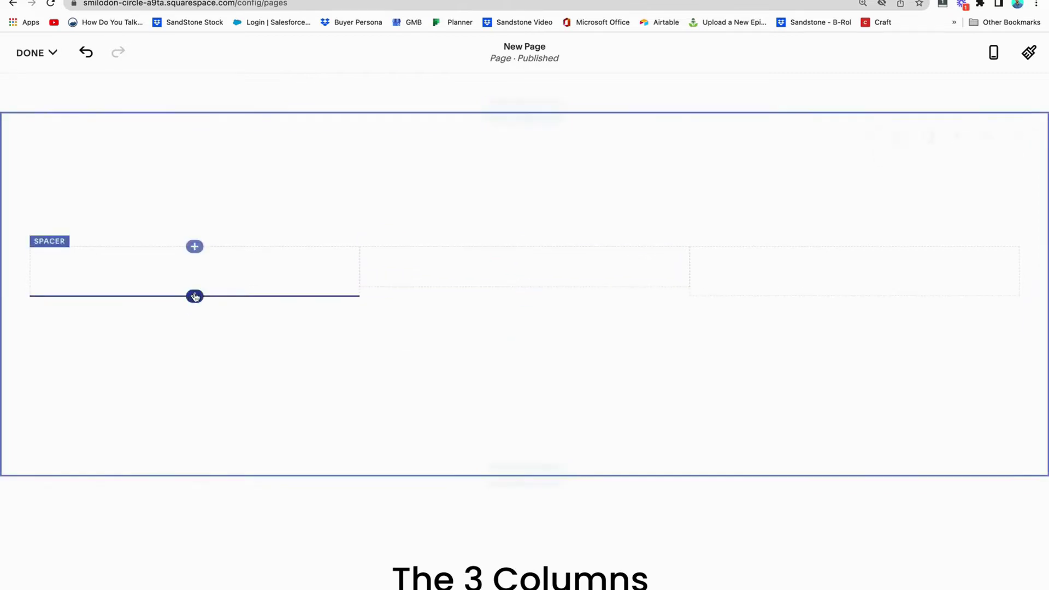
left_click(544, 218)
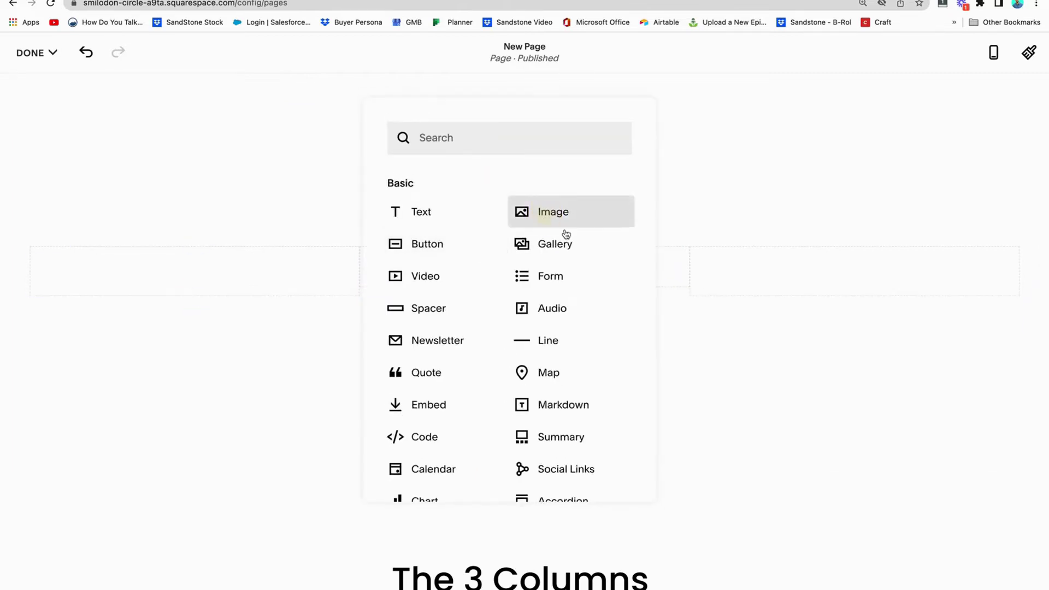
left_click(529, 235)
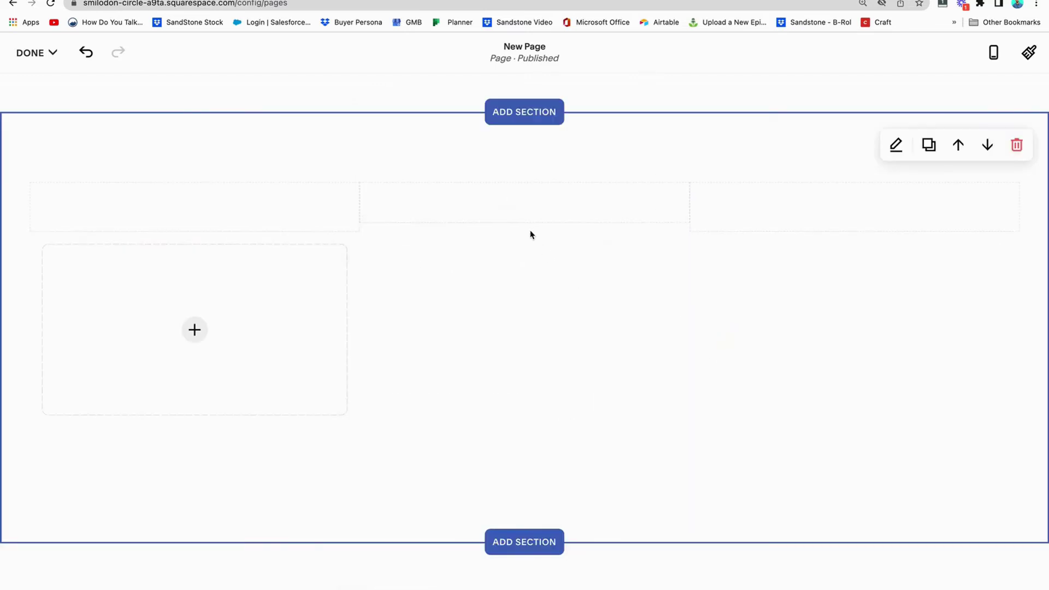
left_click(525, 221)
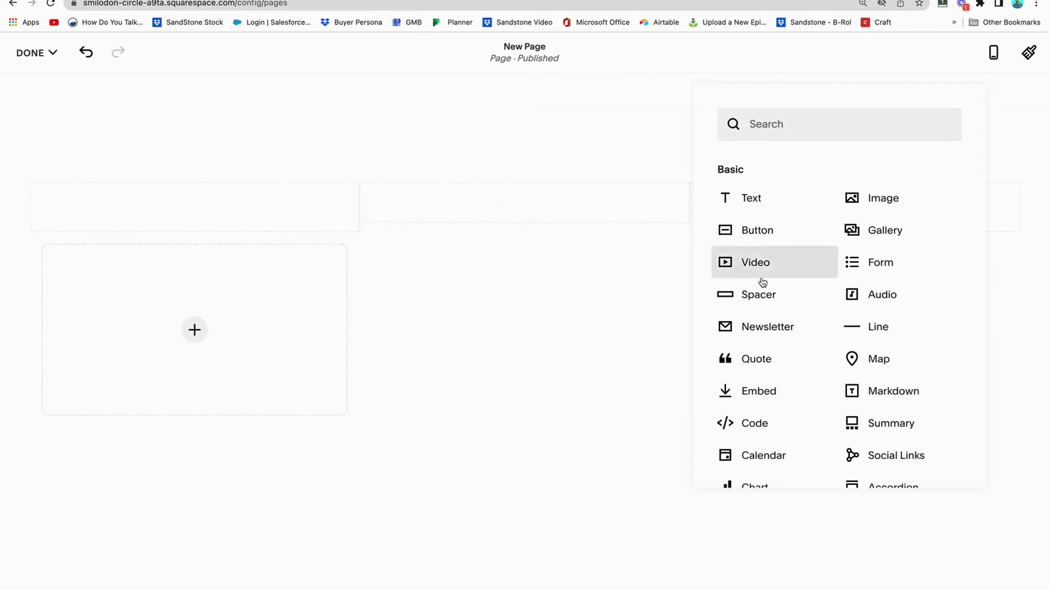
left_click(883, 198)
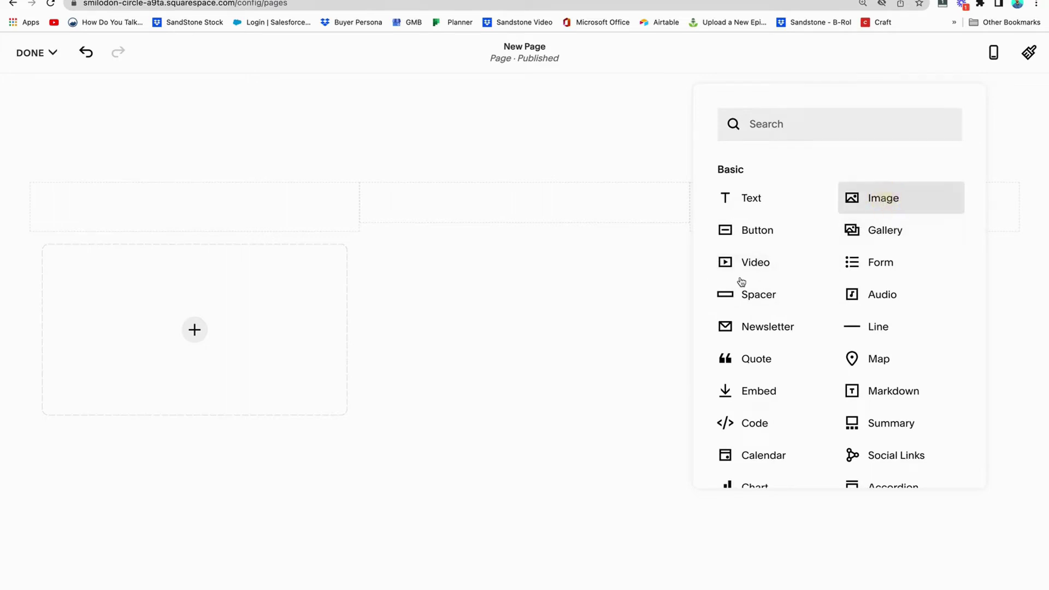
left_click(956, 302)
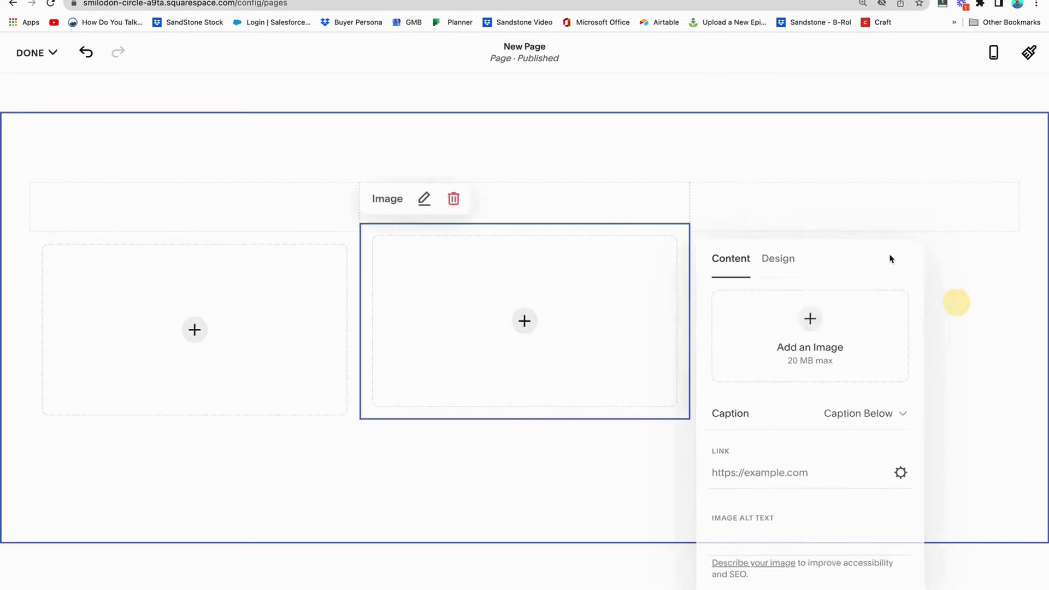
left_click(855, 232)
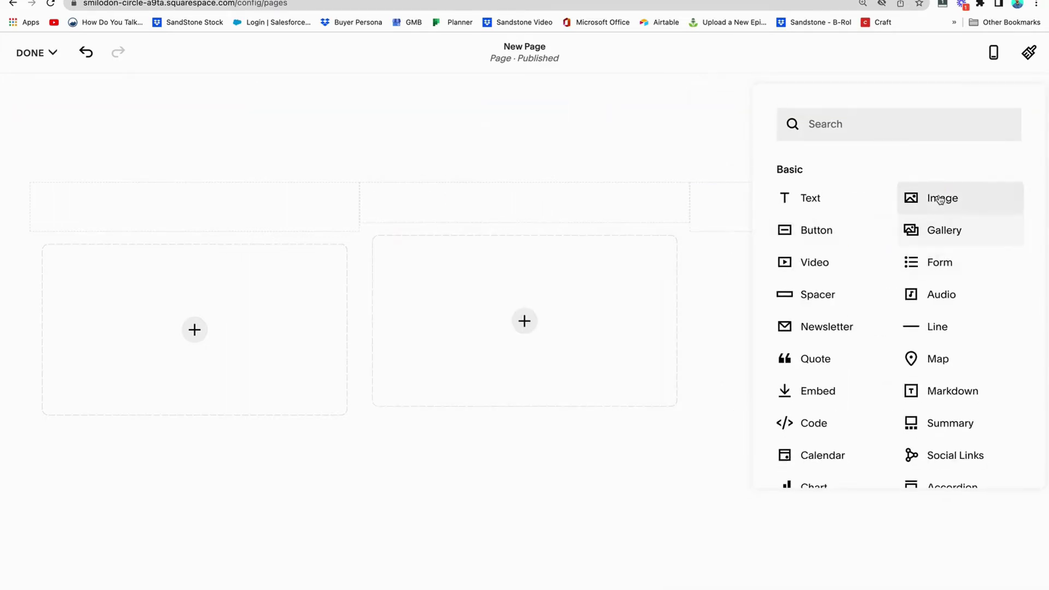
left_click(928, 214)
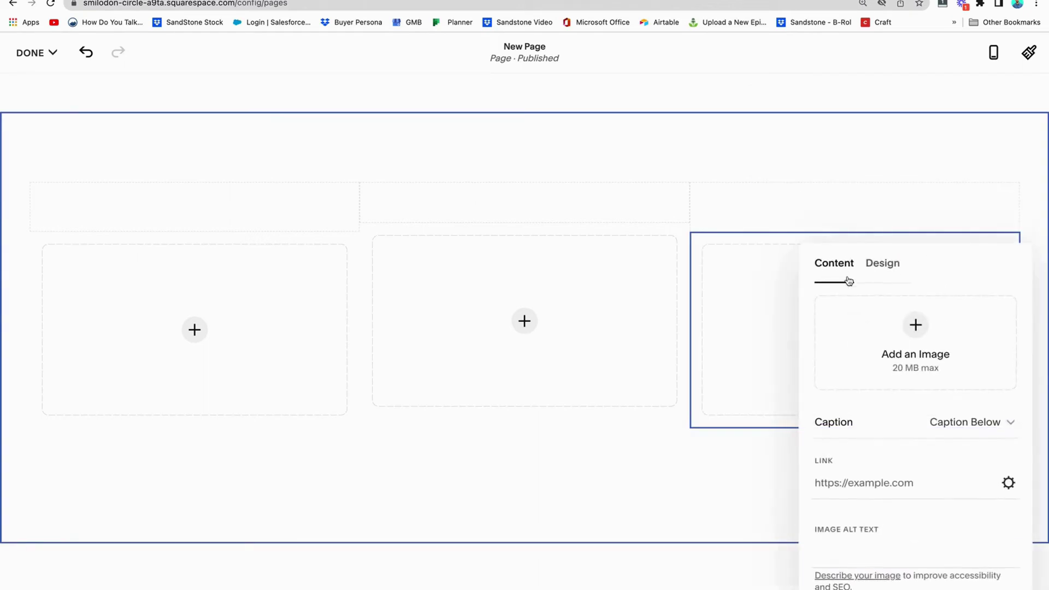
left_click(646, 482)
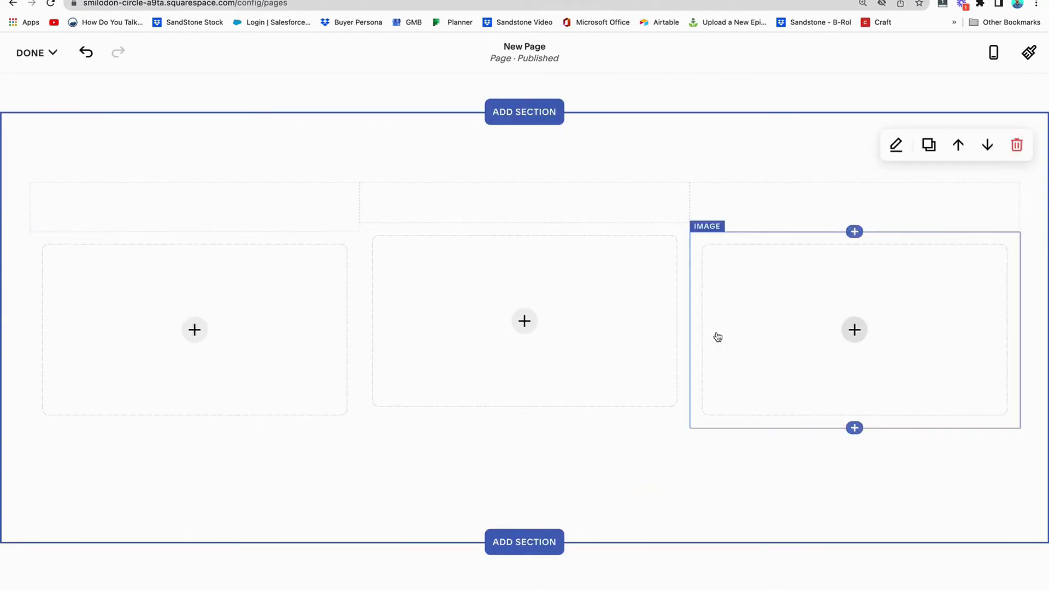
Set the content width of the new three-column section to M
left_click(898, 144)
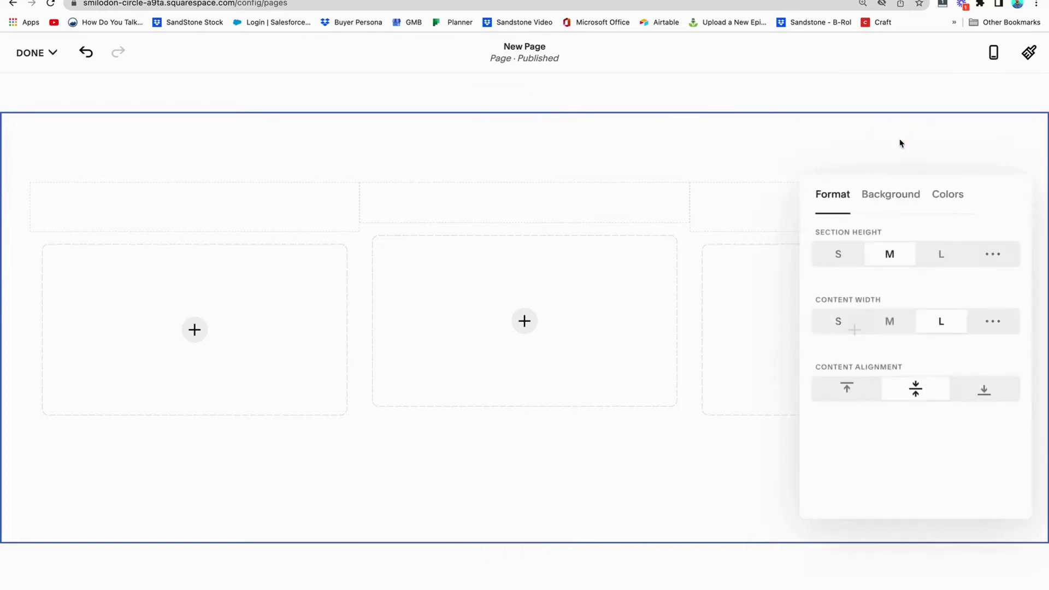
left_click(890, 322)
Add a text block reading "Some text to drop" beneath the left image block, matching its column width
left_click(610, 405)
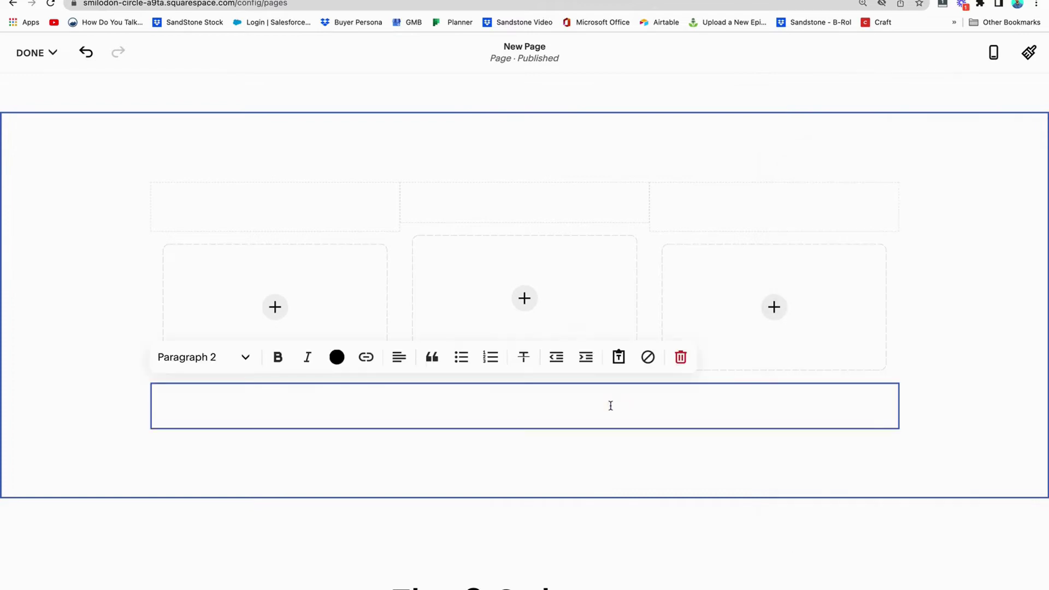
left_click(603, 468)
left_click_drag(591, 388, 328, 358)
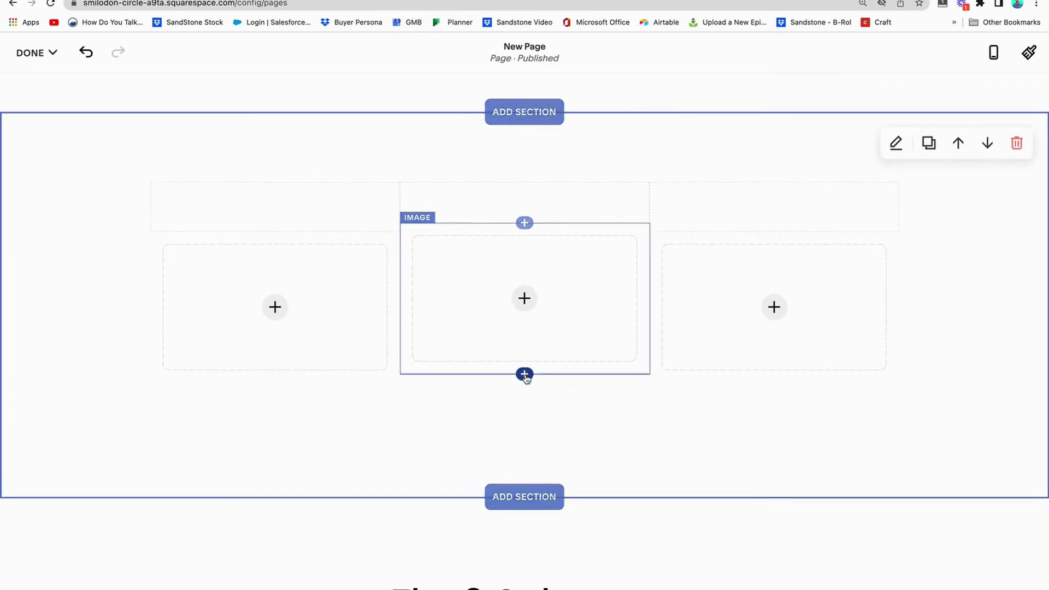
left_click(339, 391)
type("Some text to drop")
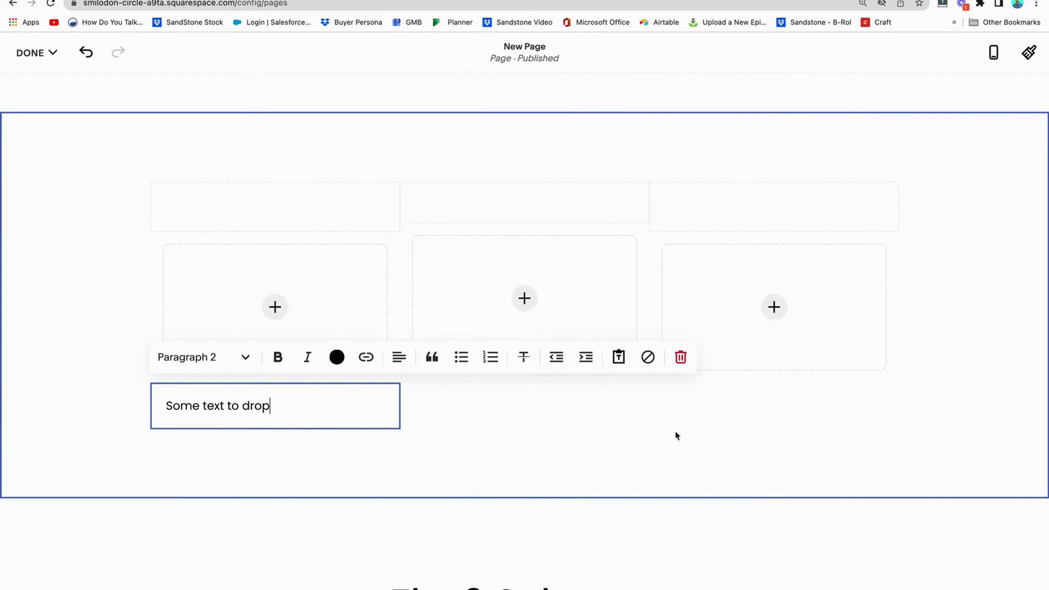
Delete the middle spacer beneath the "The 3 Columns" heading
left_click(972, 382)
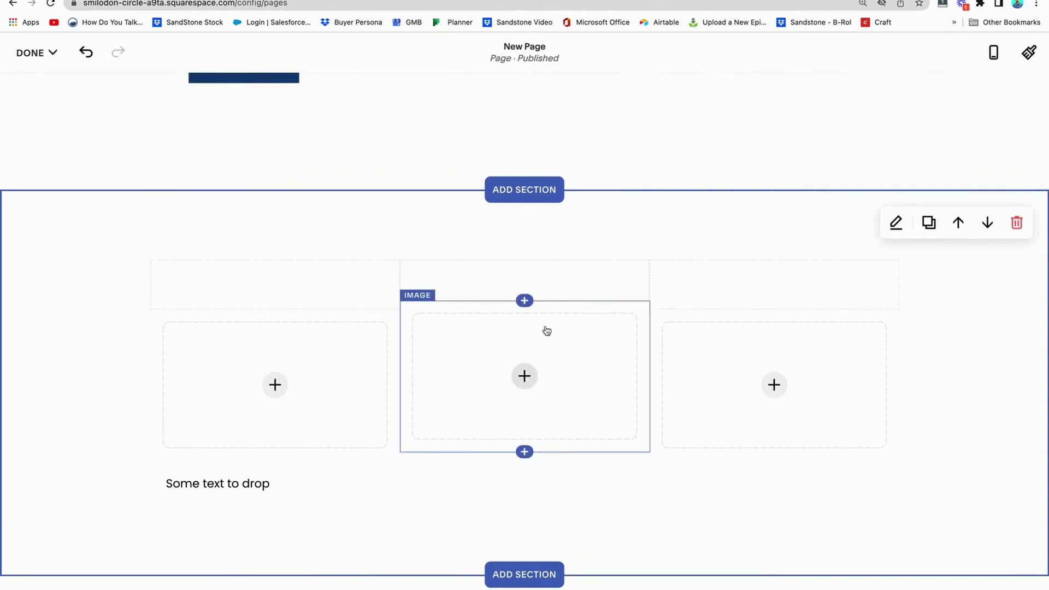
scroll(546, 331, "up", 15)
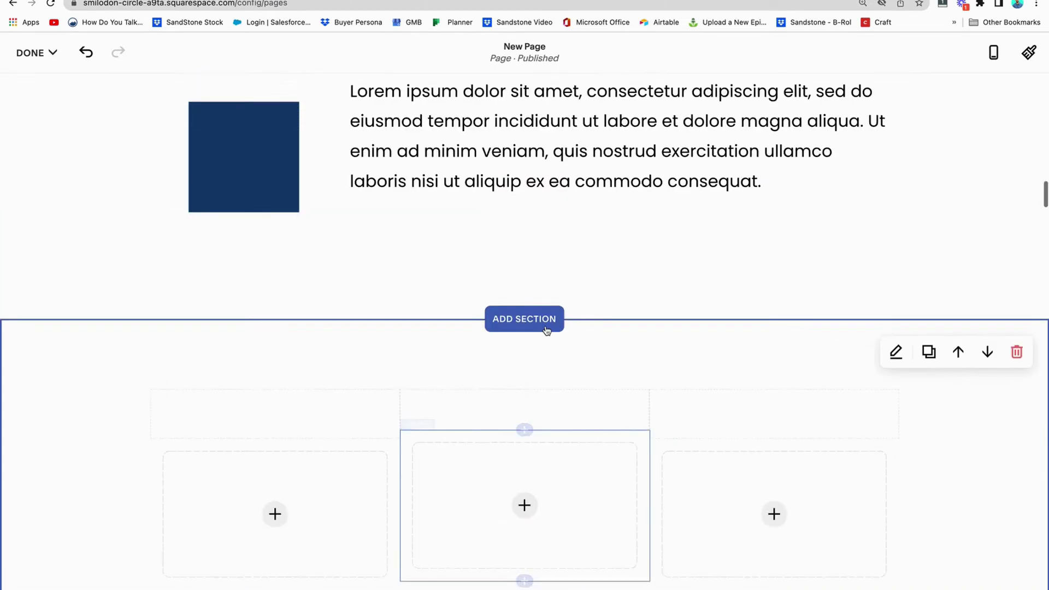
scroll(545, 326, "down", 15)
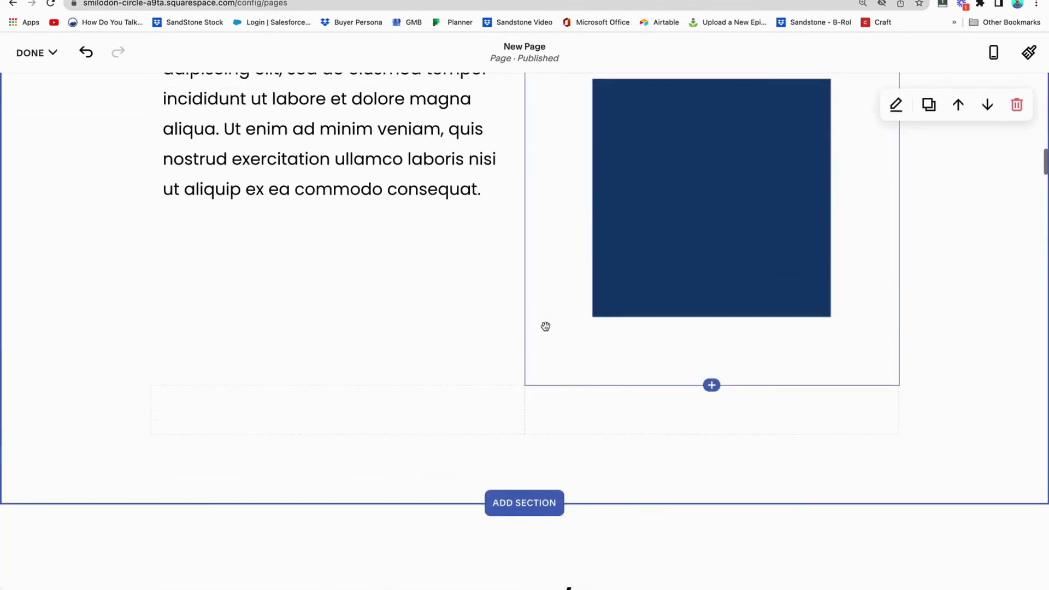
scroll(546, 327, "down", 5)
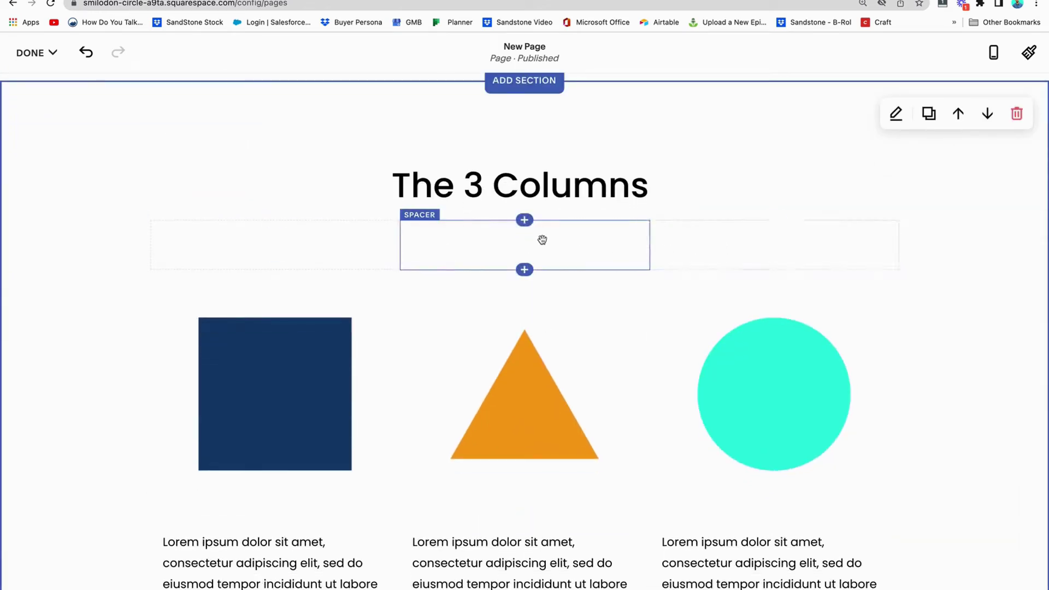
left_click(542, 239)
left_click(468, 196)
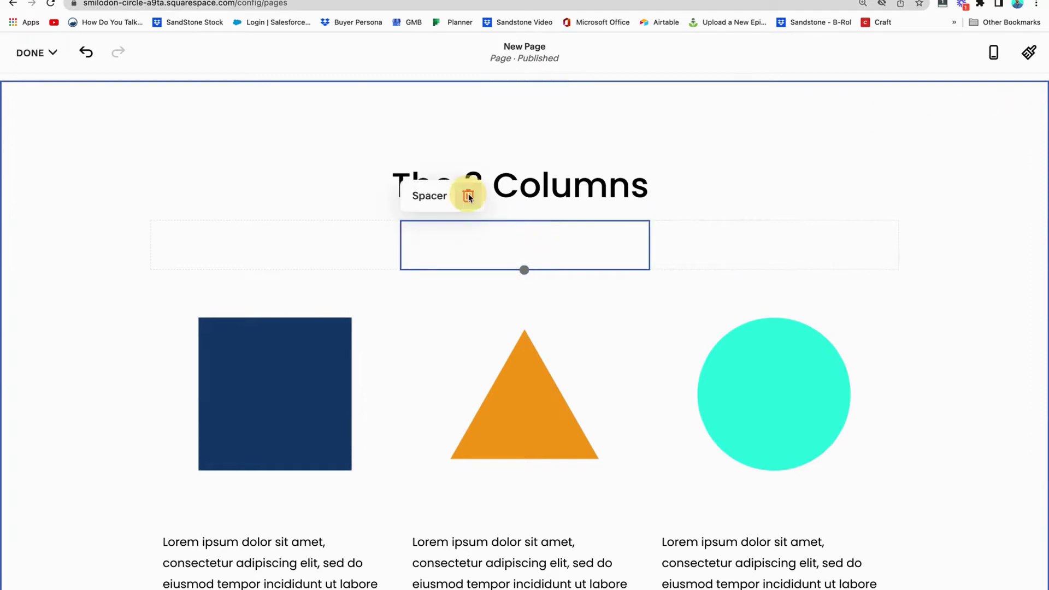
left_click(604, 369)
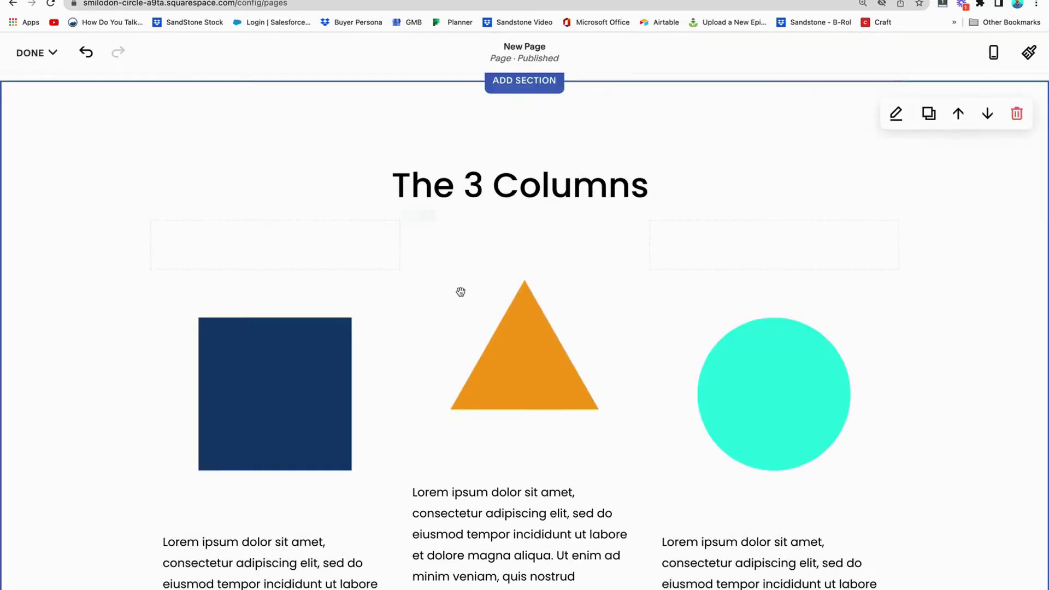
Delete the remaining spacers above the square and circle images in the "The 3 Columns" section
left_click(349, 248)
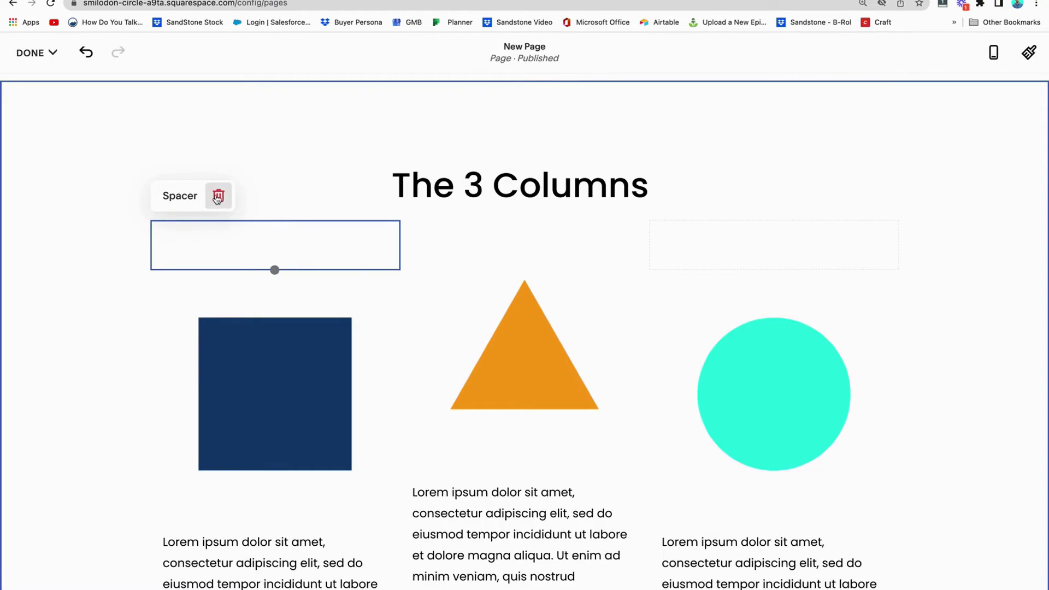
left_click(218, 196)
left_click(604, 370)
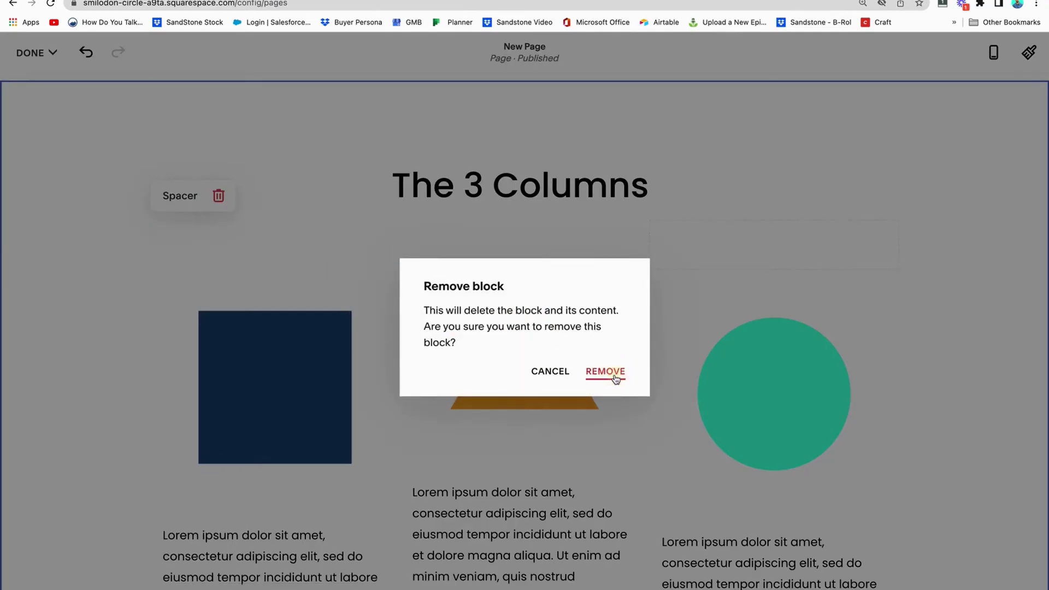
left_click(711, 252)
left_click(717, 196)
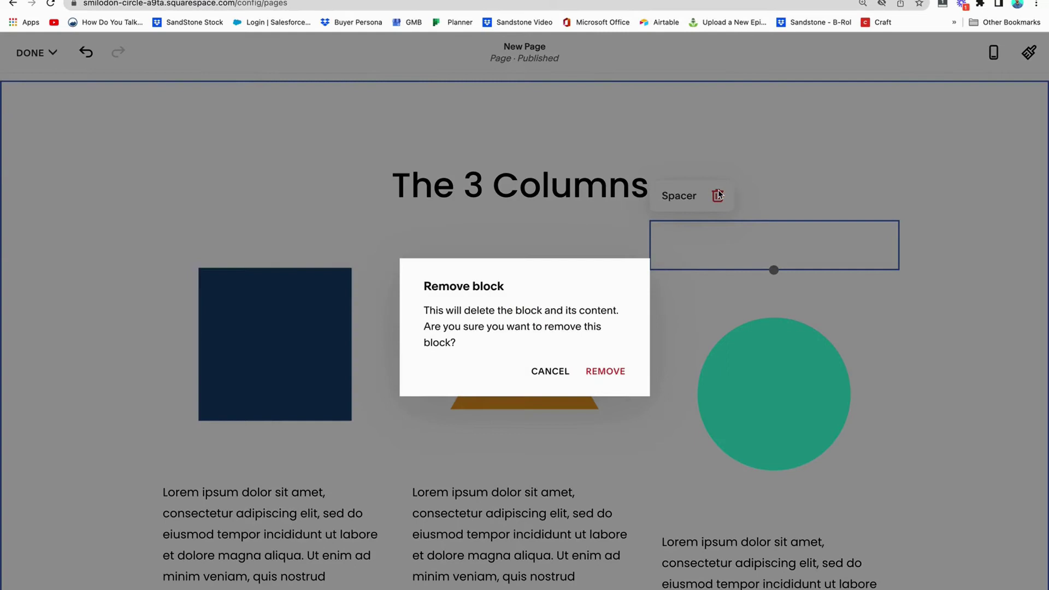
left_click(605, 371)
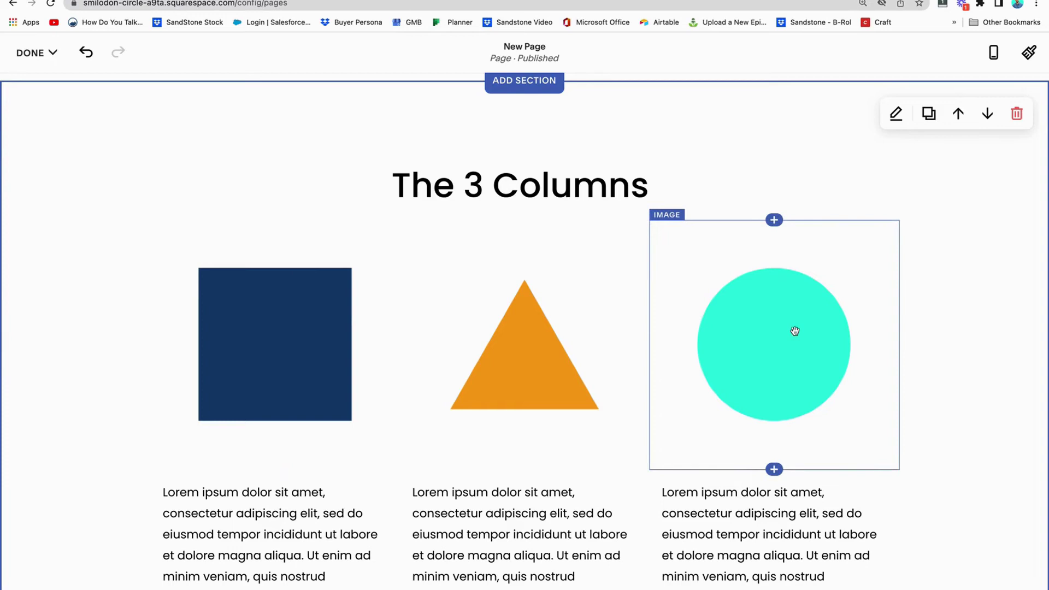
Examine the spacer rows of the four-column and five-column layouts and the five-column section's content width setting
scroll(794, 331, "down", 1)
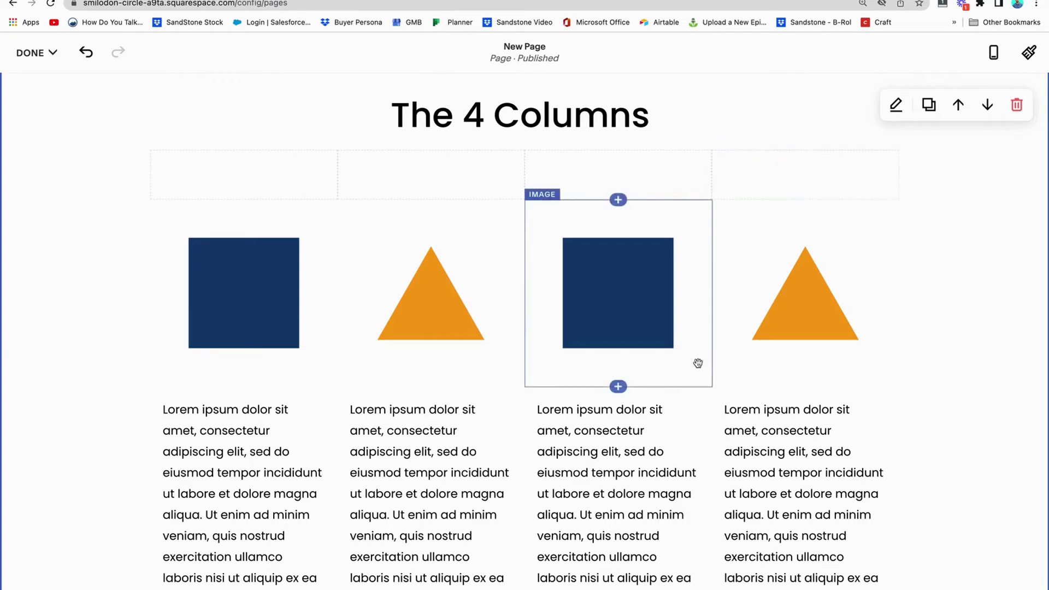
scroll(698, 363, "down", 8)
scroll(698, 362, "down", 3)
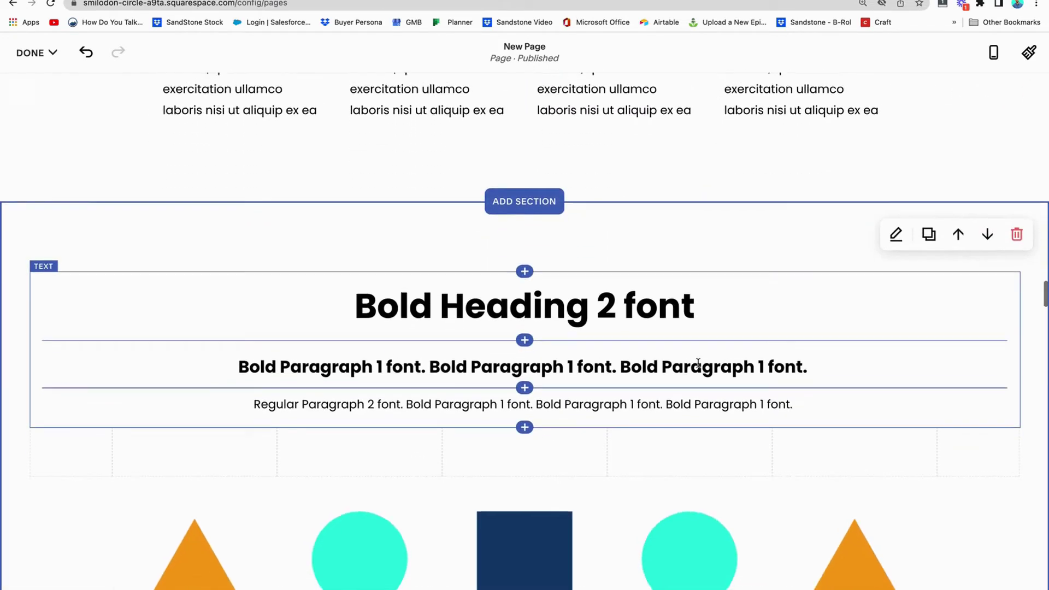
scroll(697, 362, "down", 1)
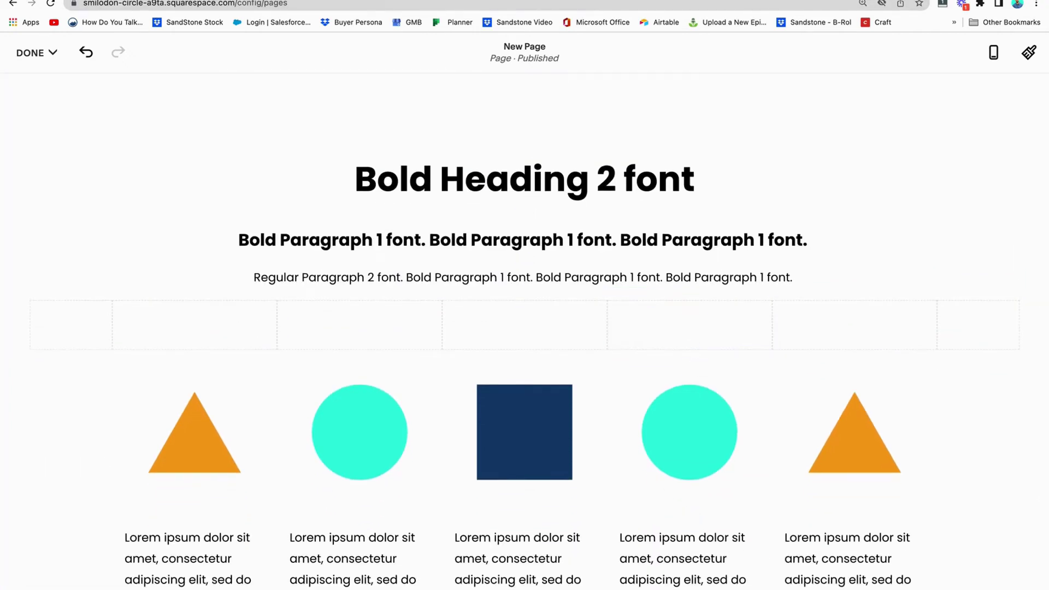
left_click(366, 1)
left_click_drag(97, 326, 958, 330)
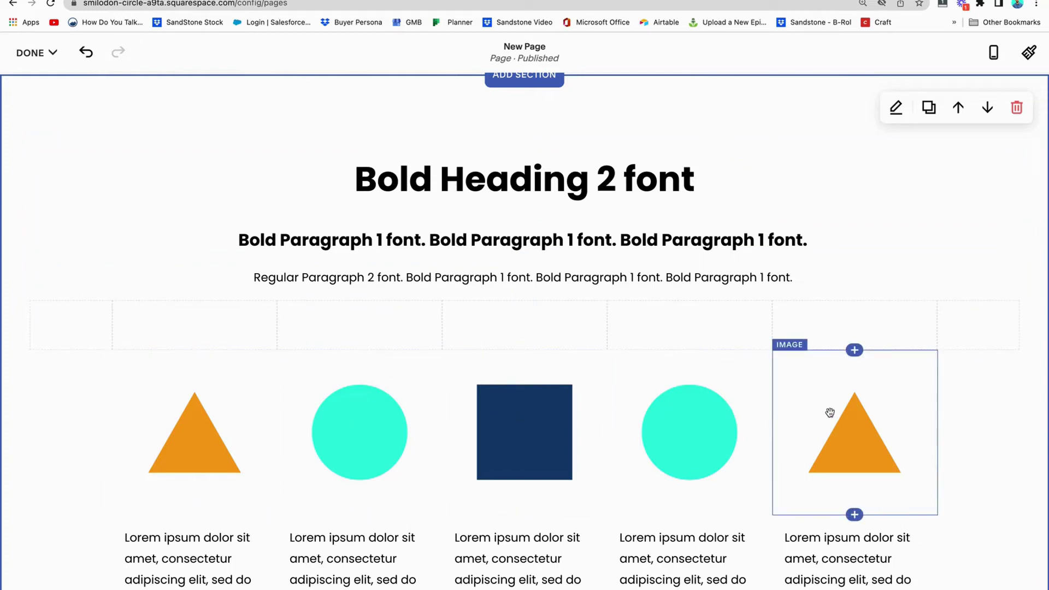
scroll(830, 413, "down", 2)
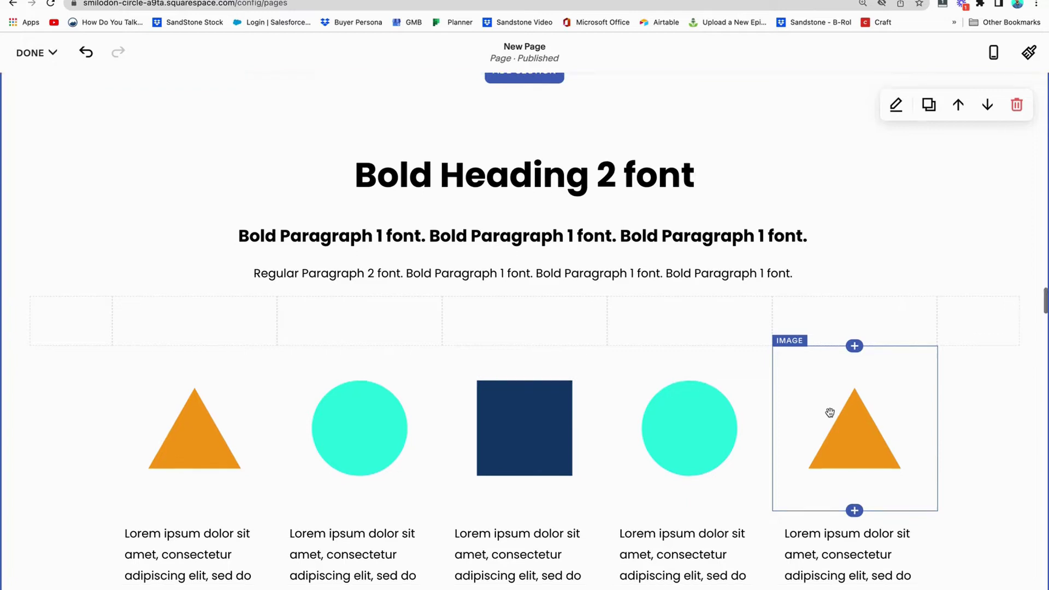
left_click_drag(971, 290, 106, 279)
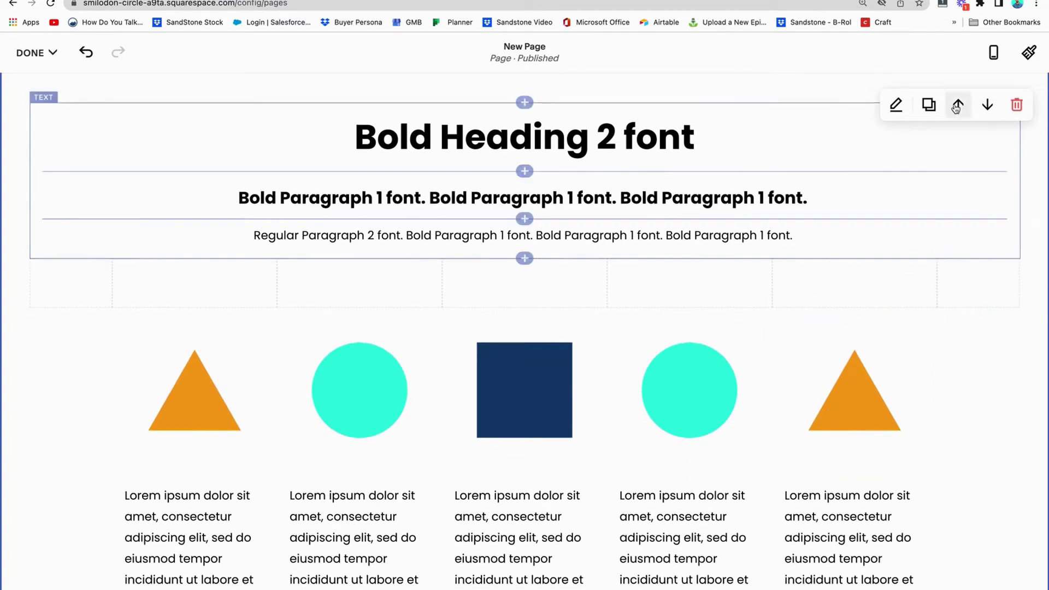
left_click(896, 105)
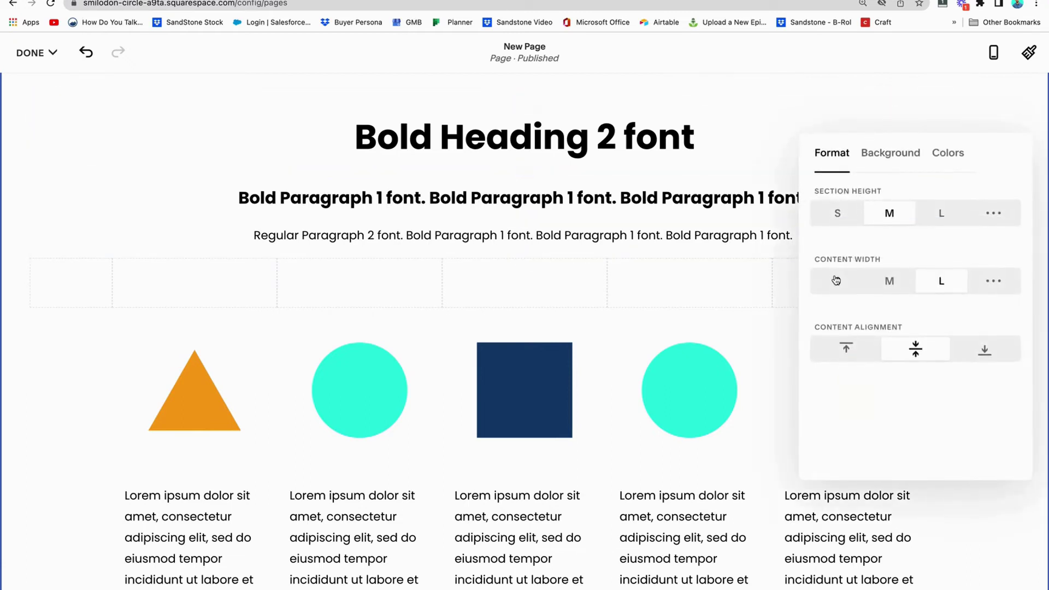
left_click(994, 509)
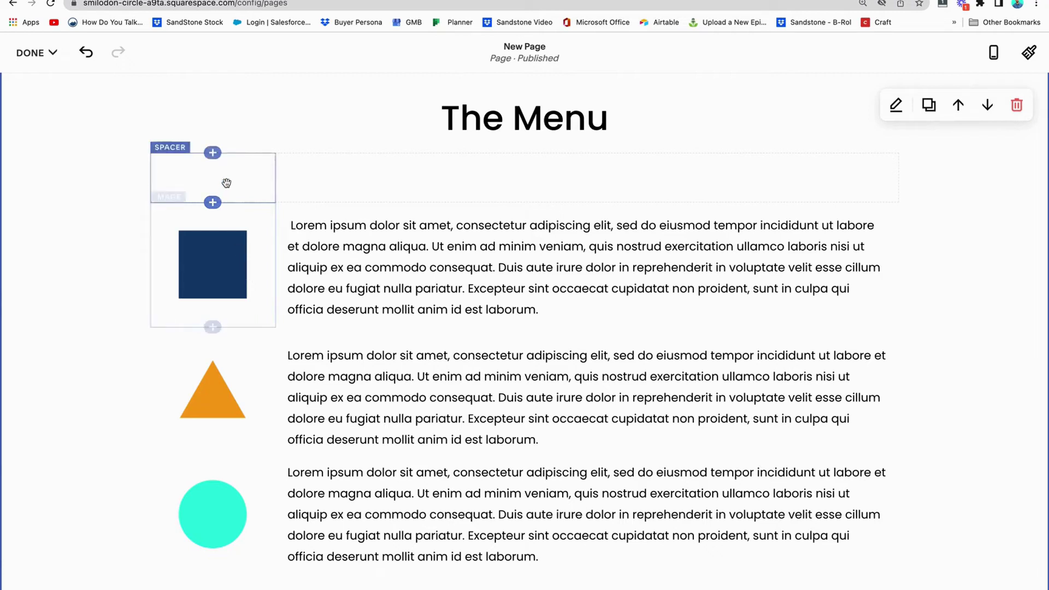
Check the stacking order of images and text in the first "The Menu" section in mobile view, and return to desktop view
left_click(993, 57)
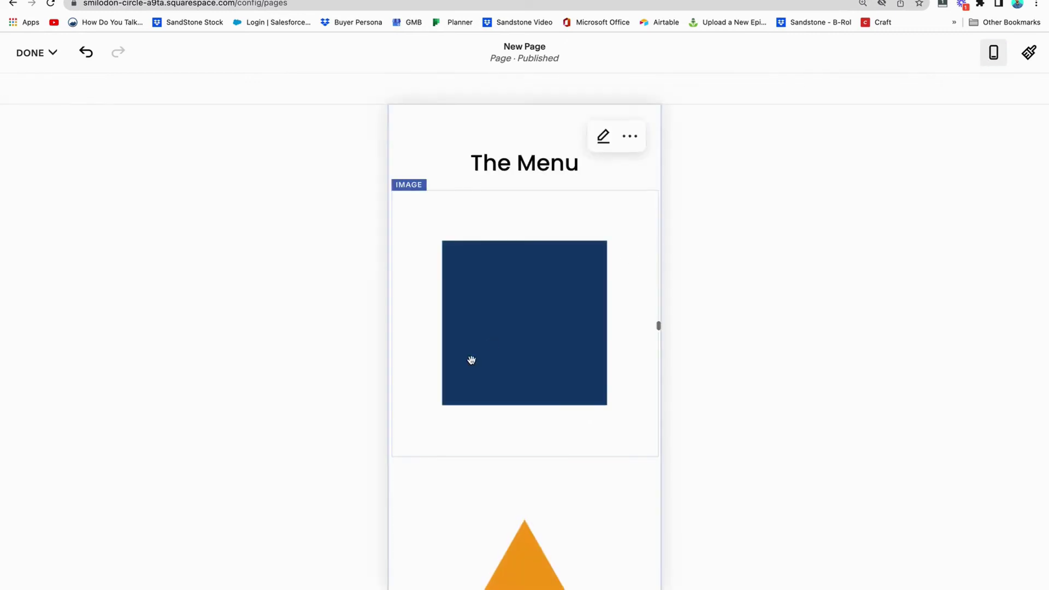
scroll(471, 360, "down", 12)
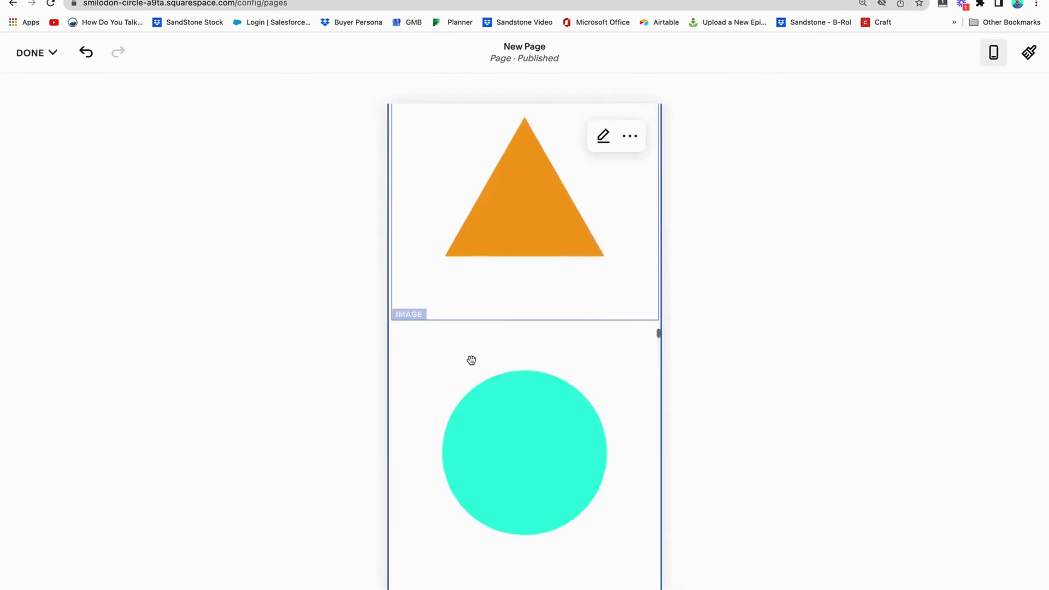
scroll(471, 360, "down", 10)
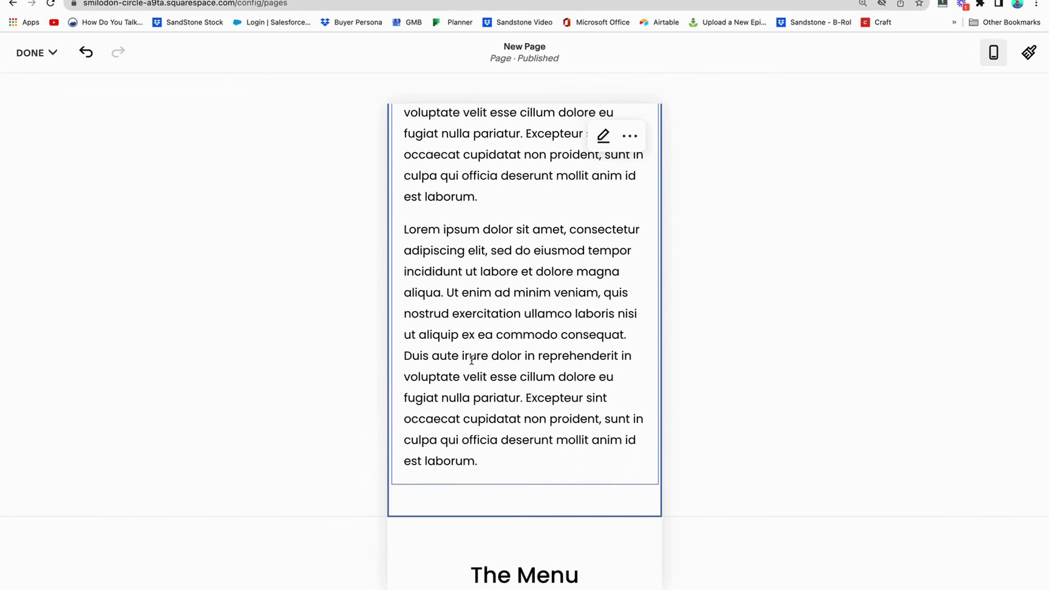
left_click(993, 52)
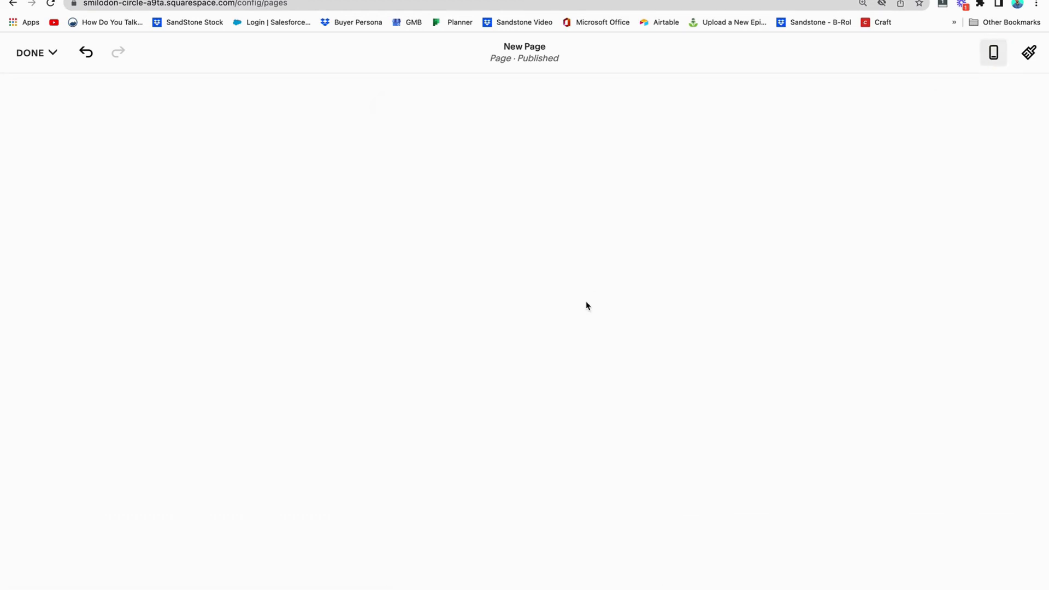
Check how the second "The Menu" section stacks its images and text in mobile view, and return to desktop view
scroll(543, 362, "down", 3)
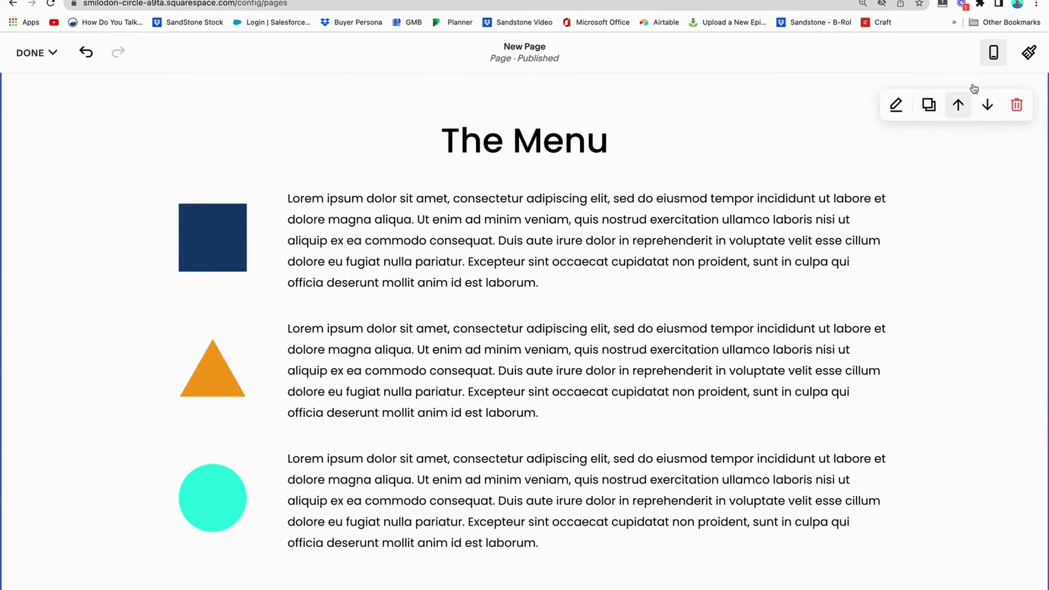
left_click(993, 53)
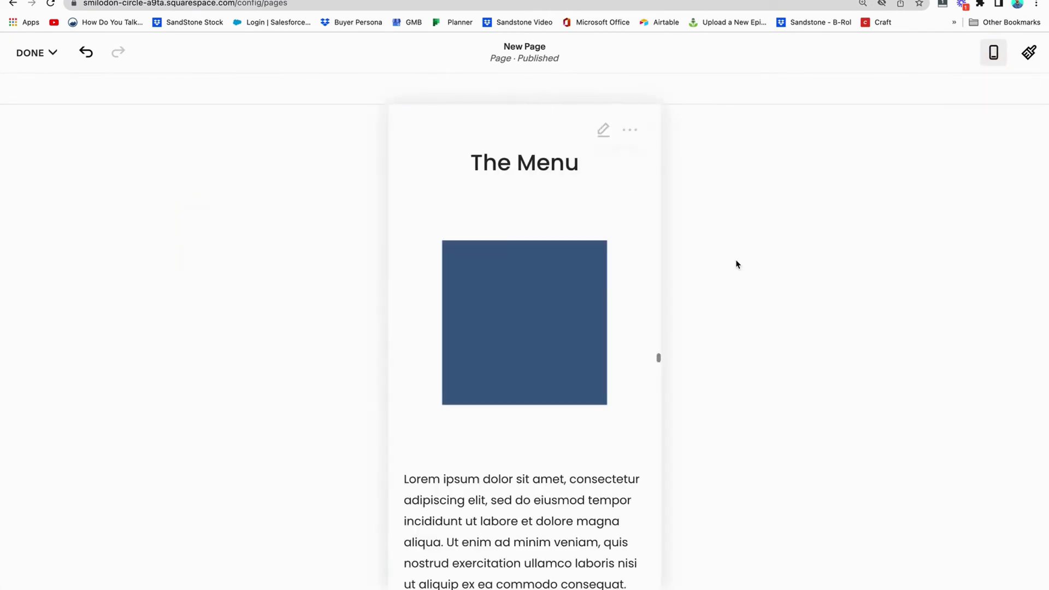
scroll(580, 383, "down", 9)
scroll(580, 382, "down", 15)
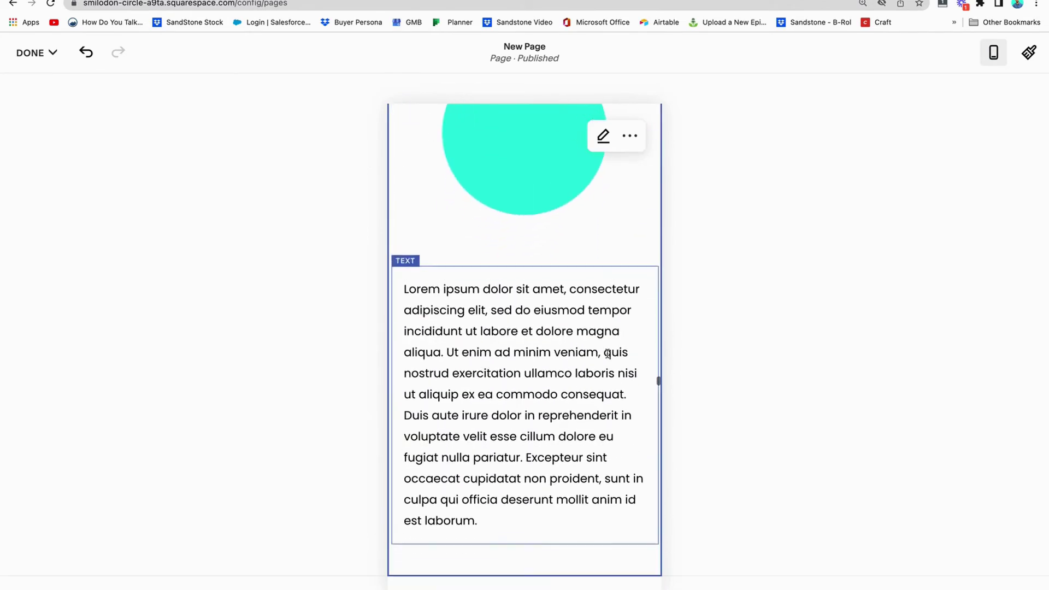
left_click(993, 53)
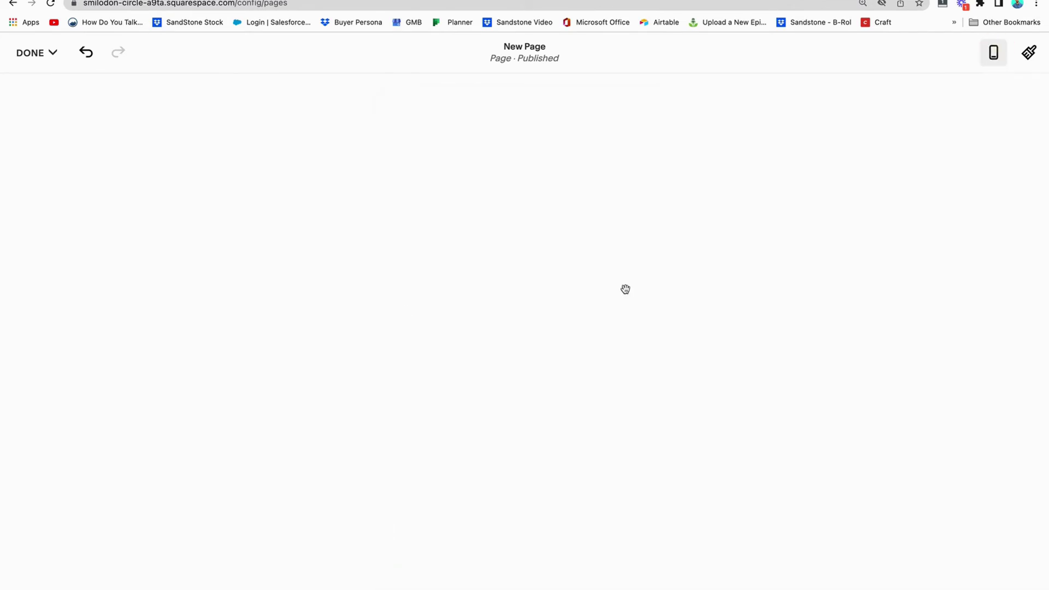
Delete the full-width spacer between the square row and the triangle row in the menu section that still has its spacers
scroll(508, 393, "down", 3)
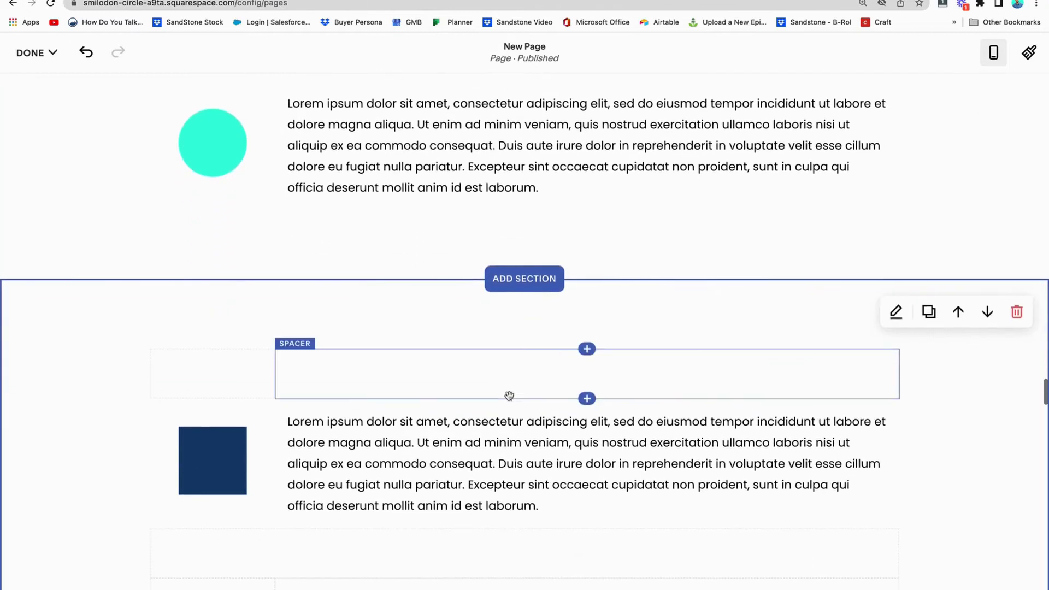
scroll(509, 395, "down", 1)
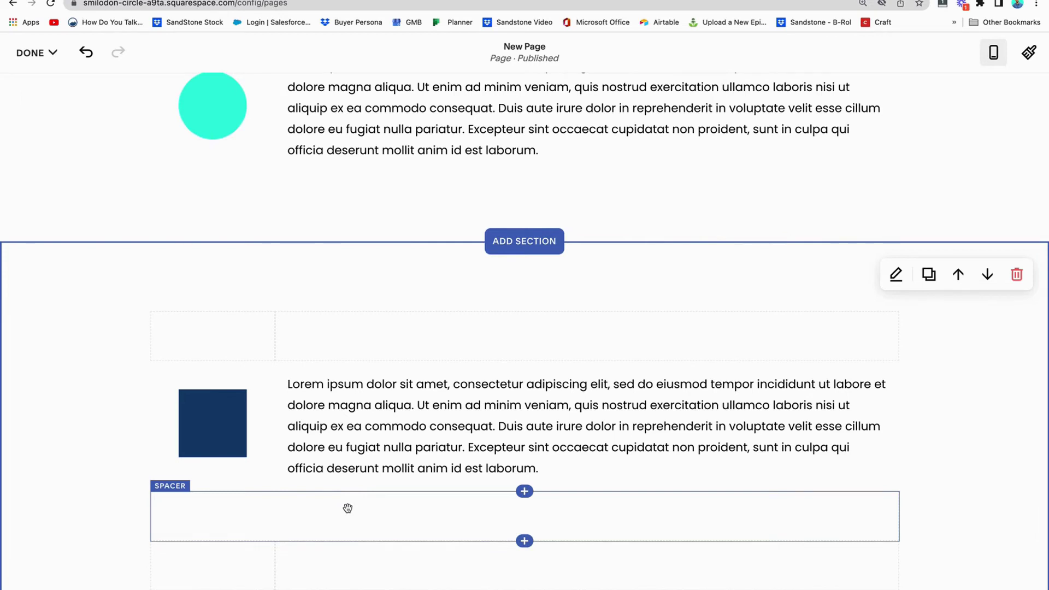
scroll(348, 508, "down", 2)
left_click_drag(328, 396, 218, 542)
scroll(358, 534, "down", 2)
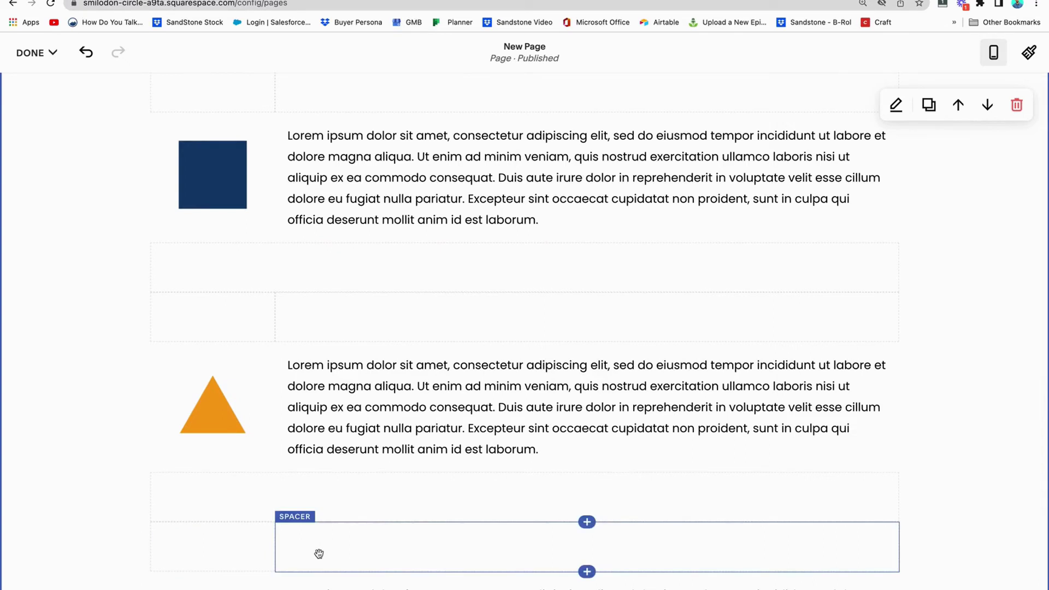
scroll(318, 553, "down", 1)
scroll(319, 553, "up", 1)
left_click(399, 260)
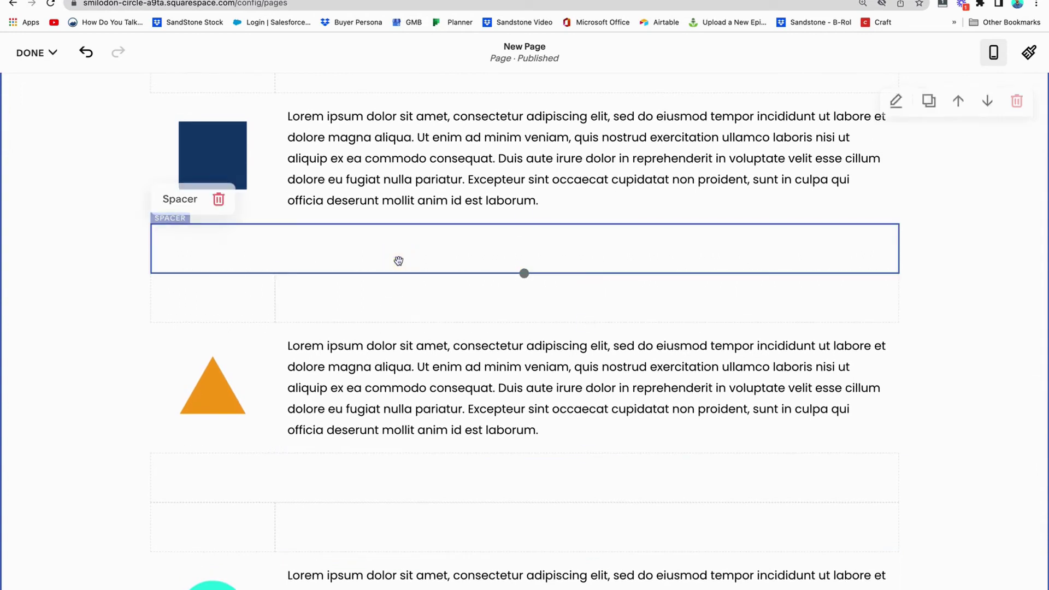
left_click(219, 200)
left_click(605, 371)
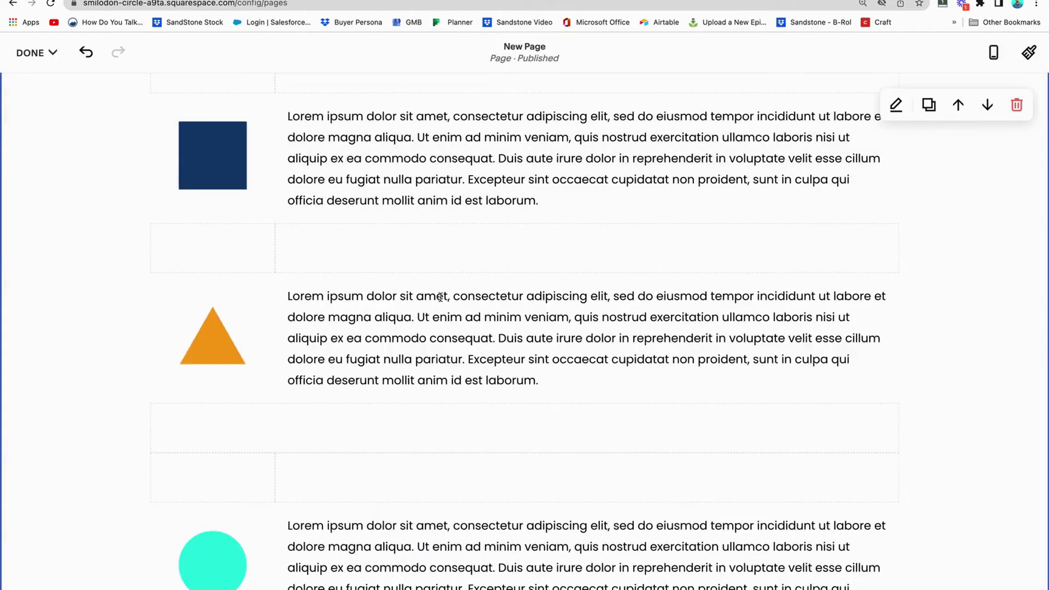
Delete the wide and narrow spacers directly above the triangle row's text and image
left_click(423, 262)
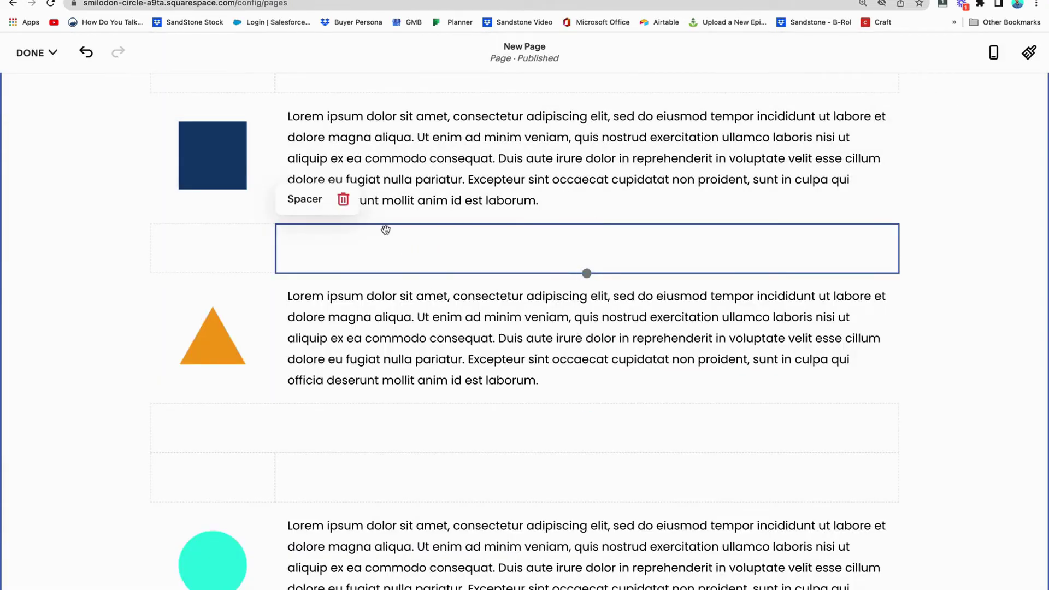
left_click(344, 200)
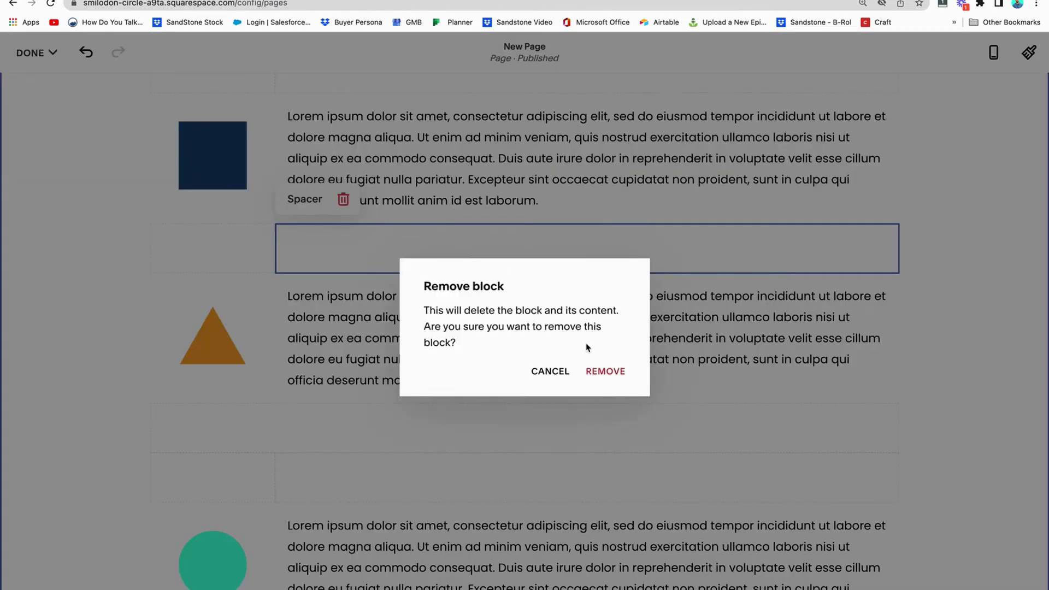
left_click(604, 371)
left_click(159, 251)
left_click(219, 199)
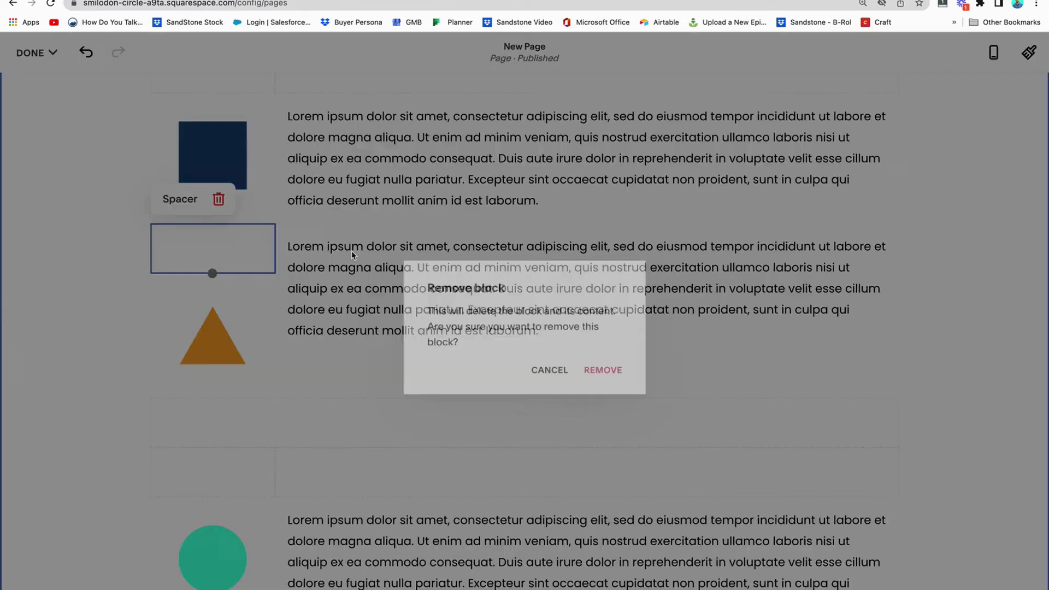
left_click(603, 369)
Delete the full-width spacer between the triangle row and the circle row
left_click(386, 383)
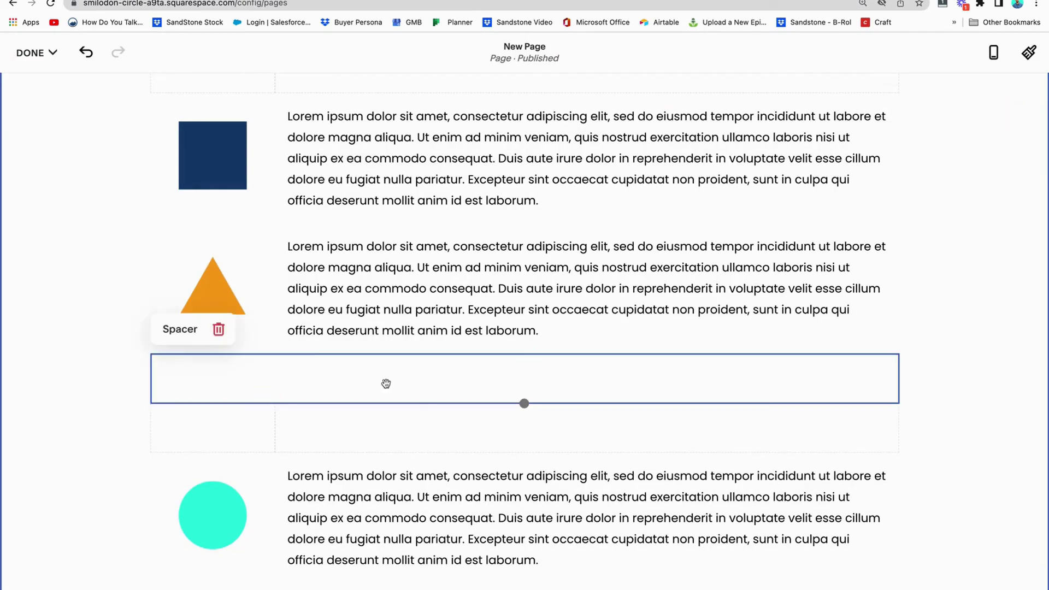
left_click(218, 330)
left_click(604, 371)
Delete the narrow and wide spacers directly above the circle row's image and text
left_click(229, 389)
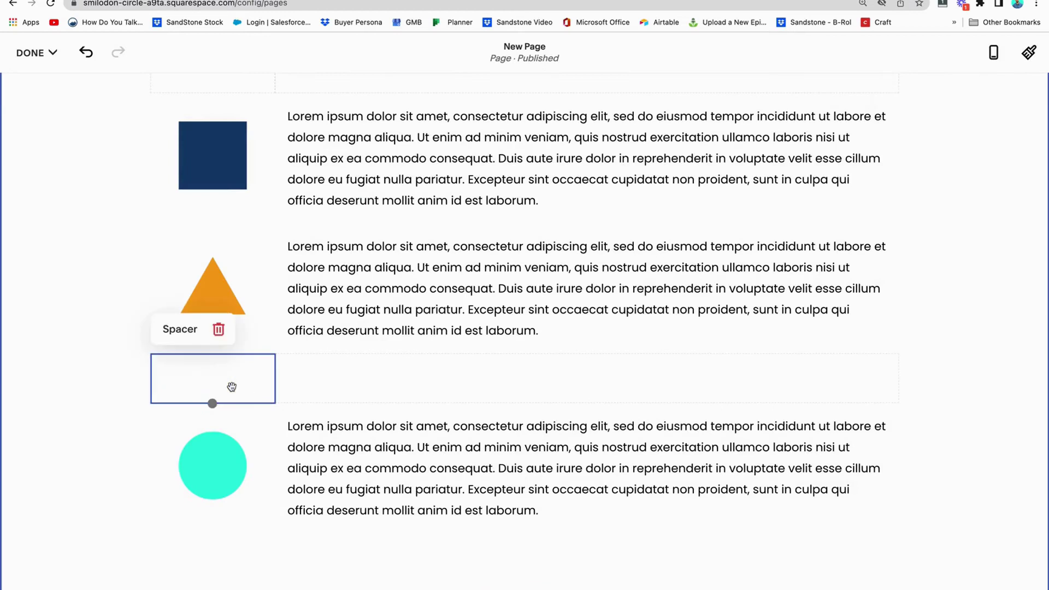
left_click(218, 329)
left_click(600, 370)
left_click(432, 370)
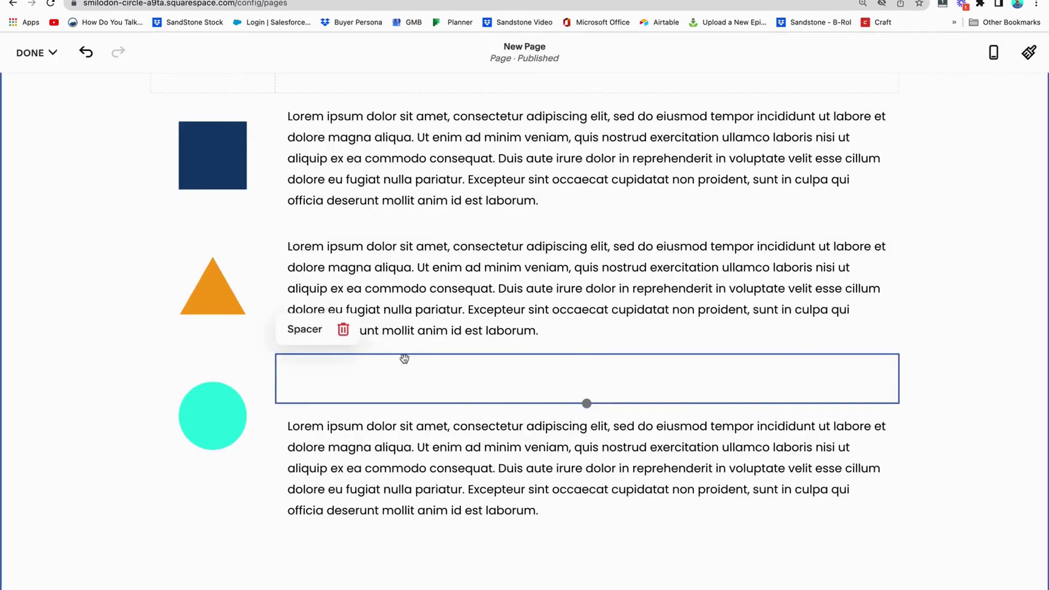
left_click(343, 329)
left_click(606, 371)
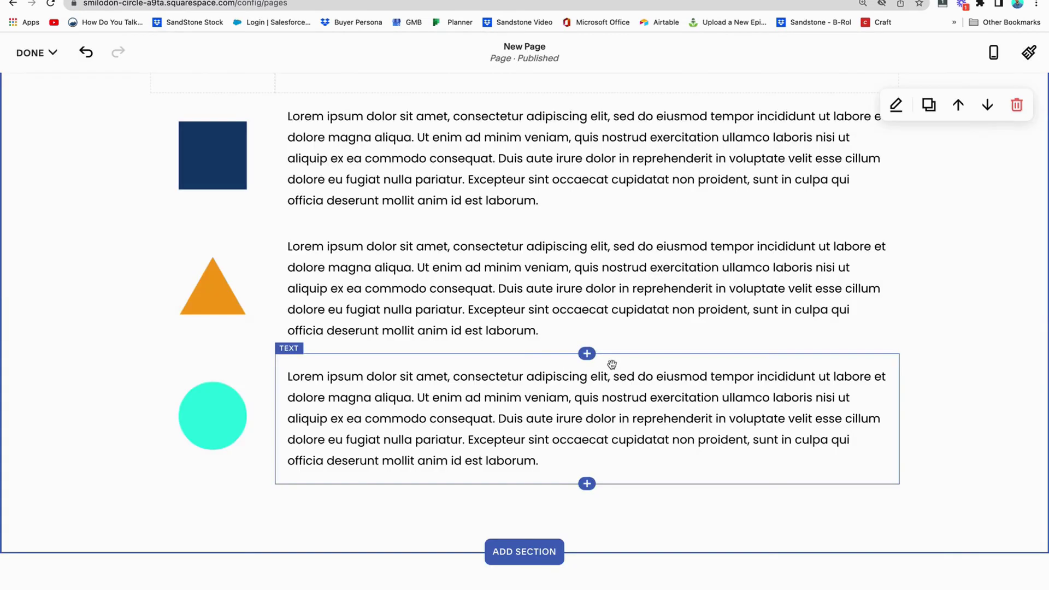
Check in mobile view how the menu sections stack their images and text, and return to desktop view
left_click(993, 53)
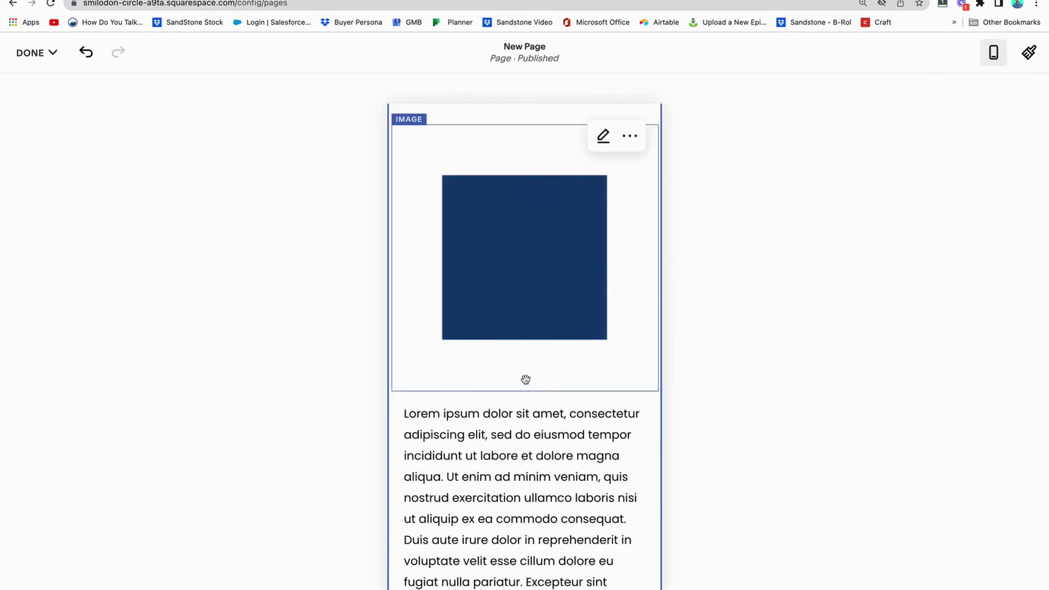
scroll(526, 379, "down", 15)
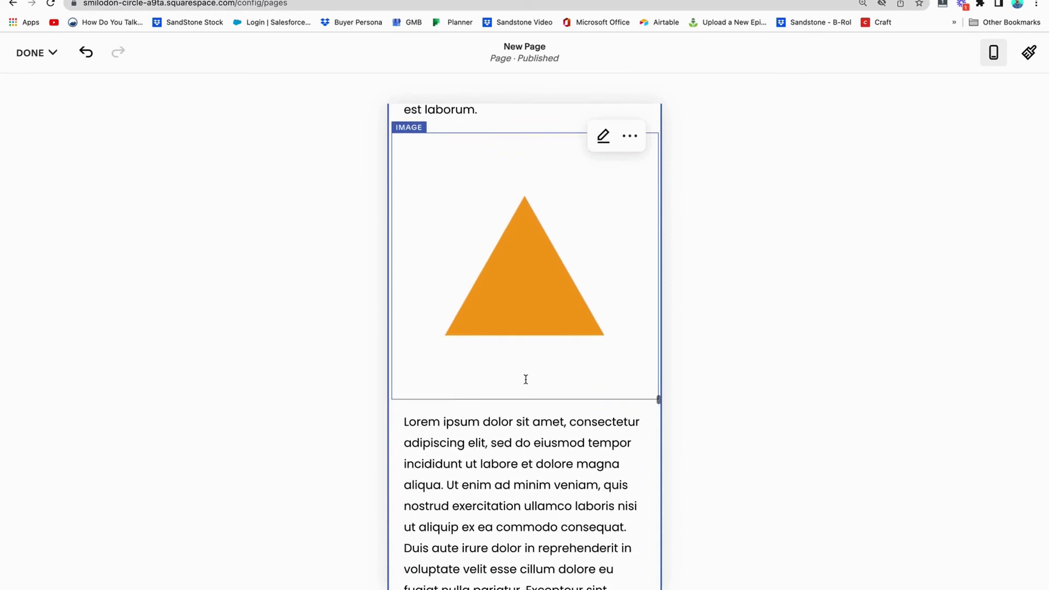
scroll(526, 379, "down", 15)
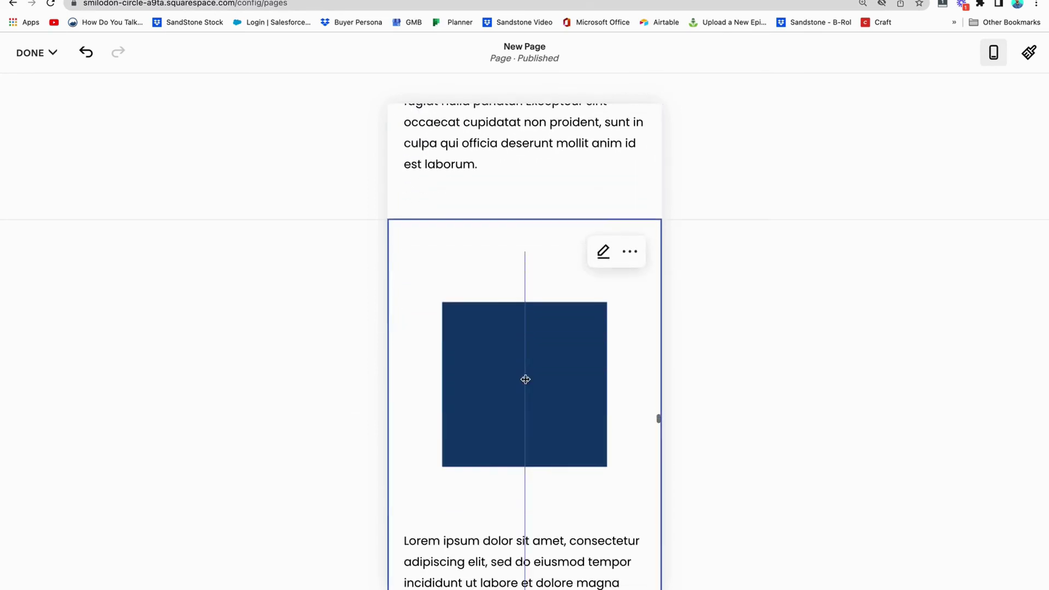
scroll(526, 379, "down", 15)
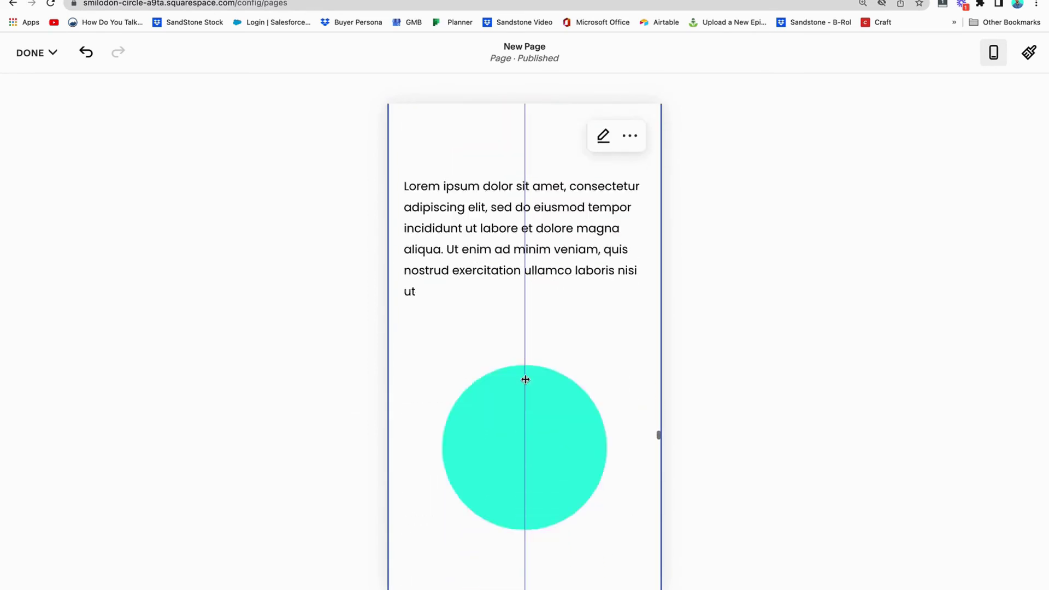
scroll(525, 379, "down", 4)
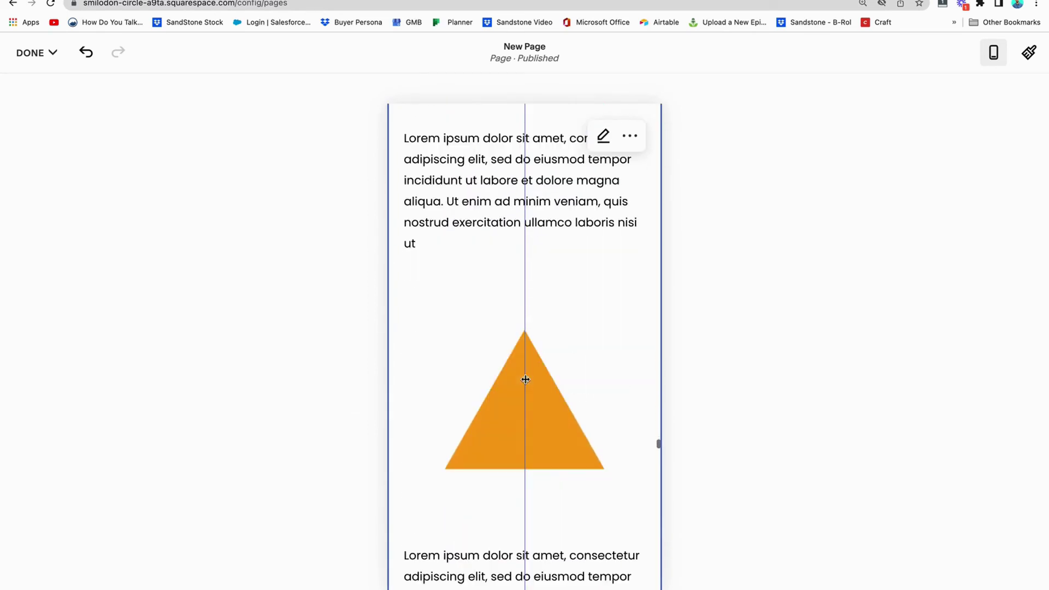
left_click(993, 53)
Compare the large-square layout that still has spacers between its rows with the copy that has them removed
scroll(495, 296, "up", 5)
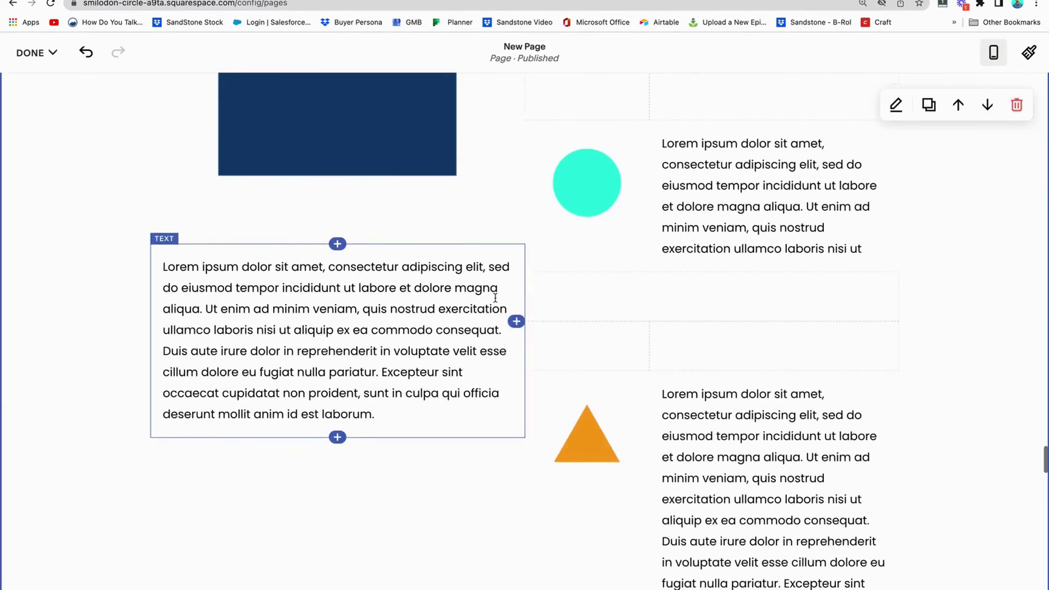
scroll(490, 341, "up", 6)
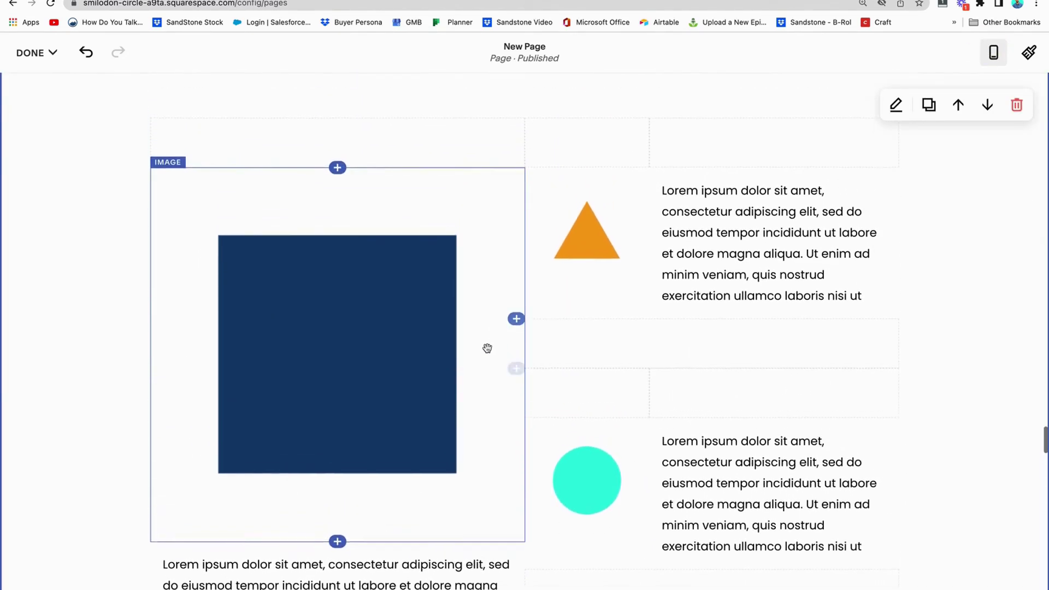
scroll(488, 367, "down", 4)
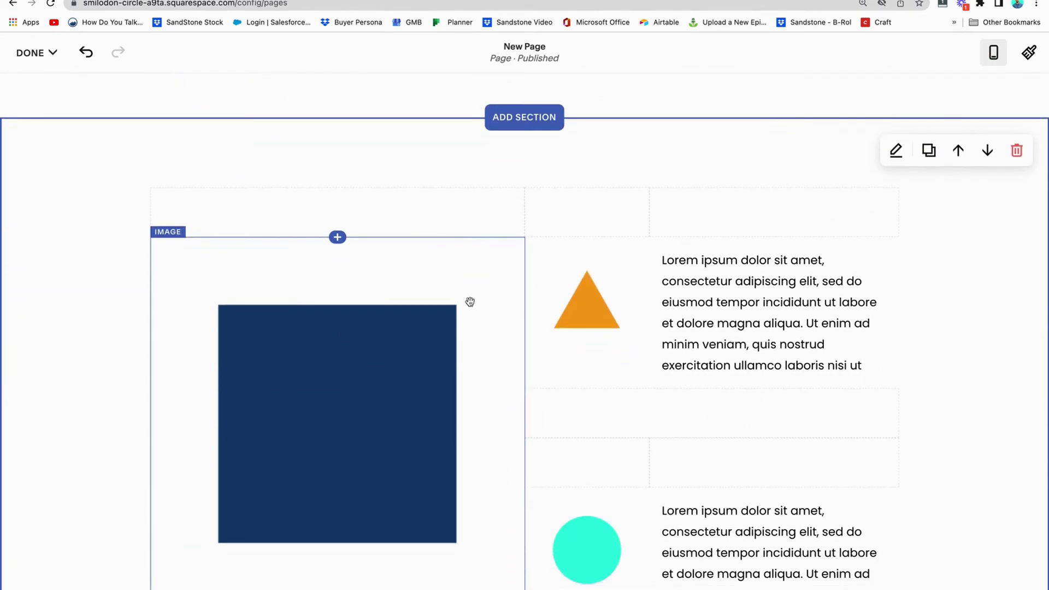
scroll(706, 375, "down", 3)
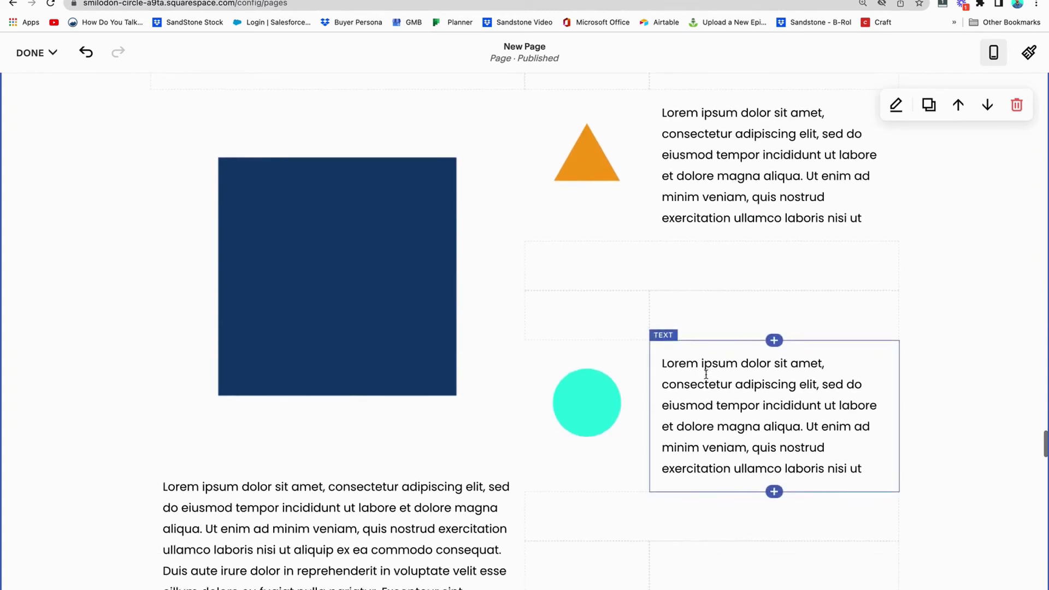
scroll(706, 374, "down", 12)
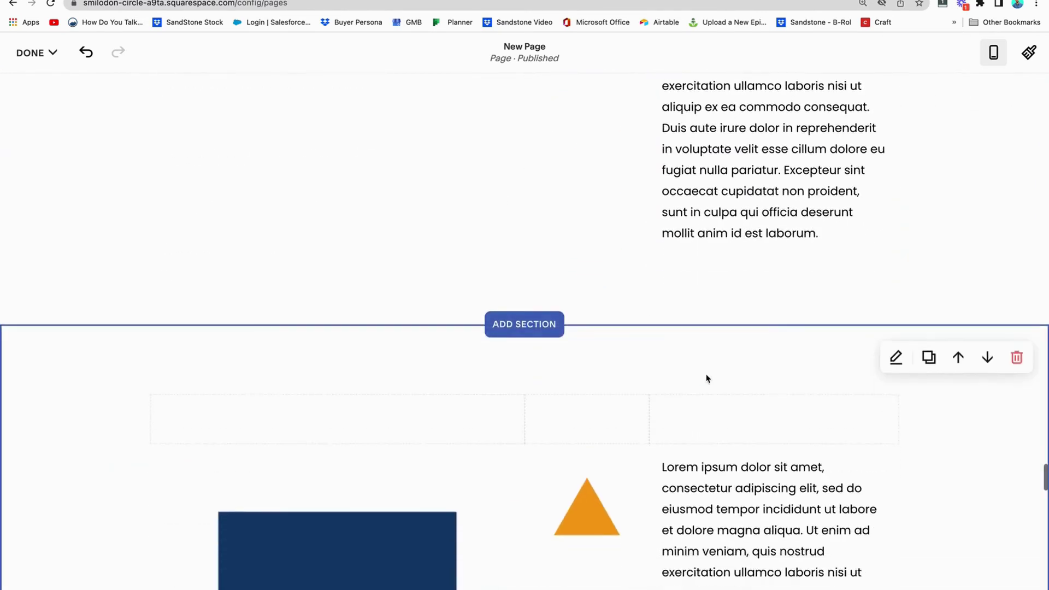
scroll(706, 377, "down", 6)
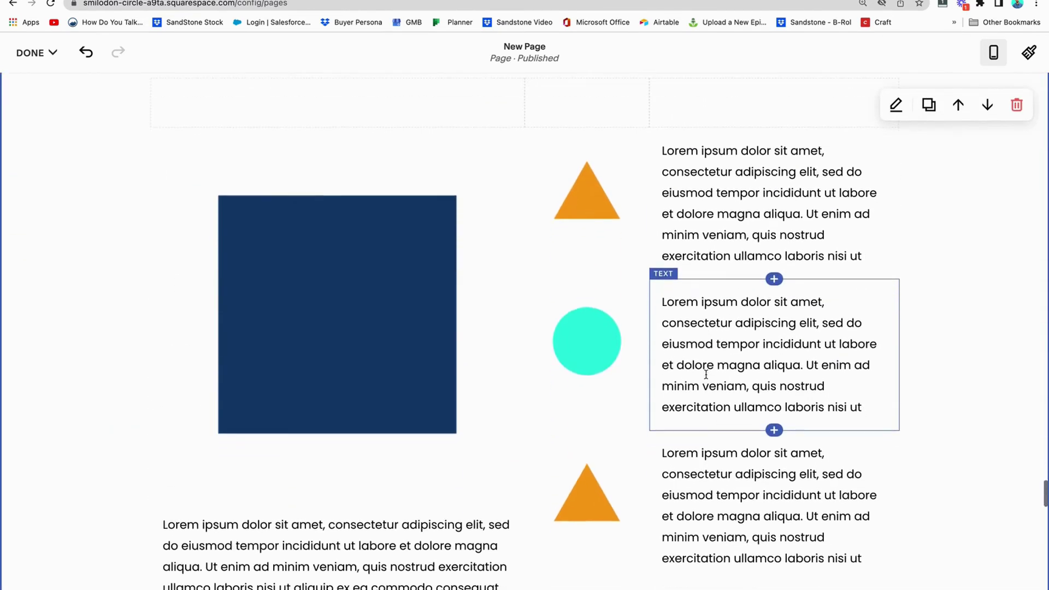
scroll(705, 374, "down", 2)
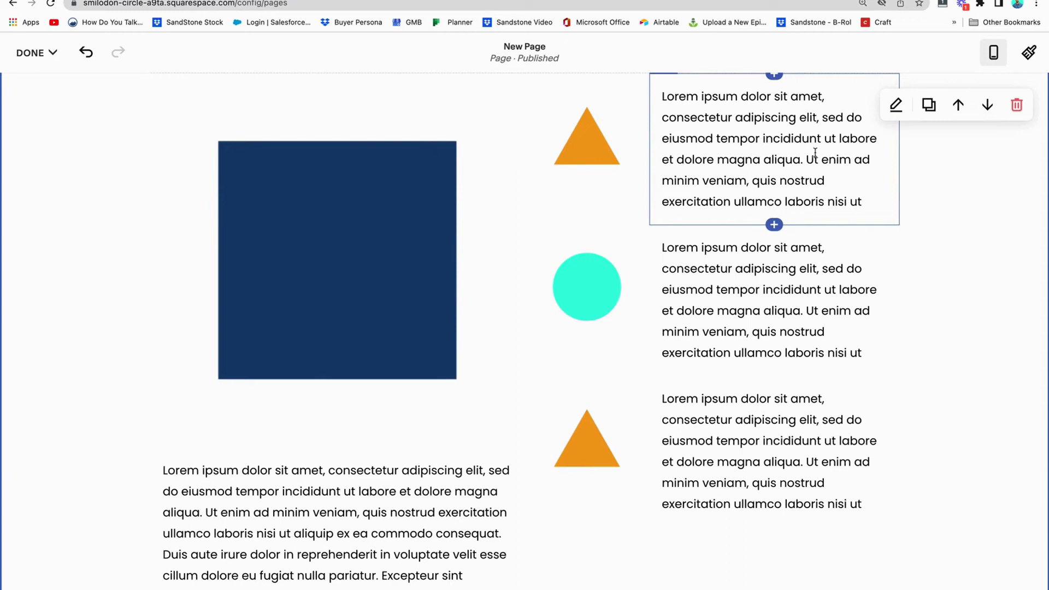
scroll(592, 226, "up", 1)
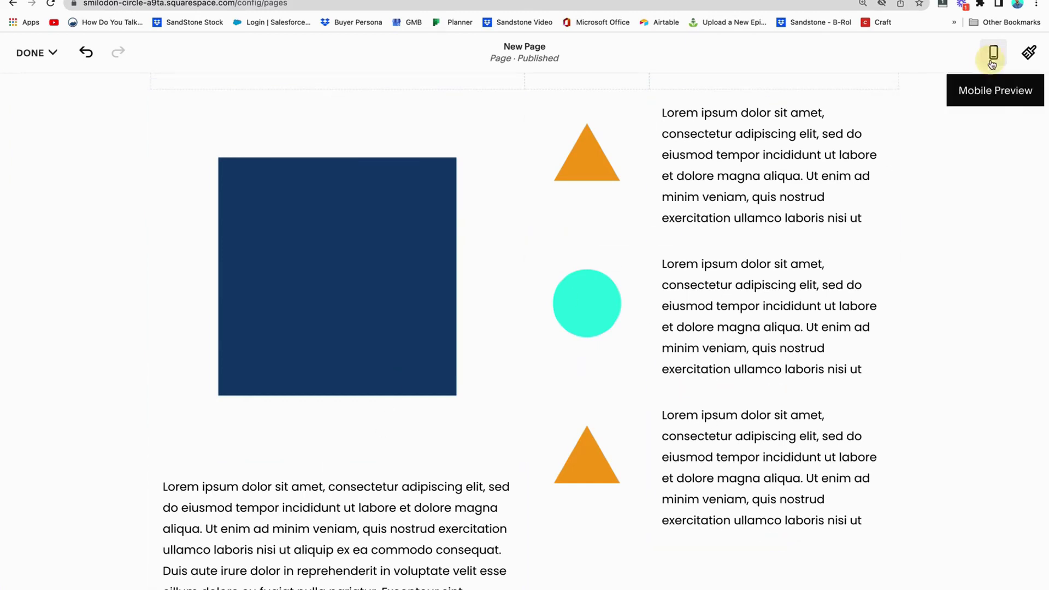
Check in mobile view how the large square, its text and the triangle and circle rows stack
left_click(993, 53)
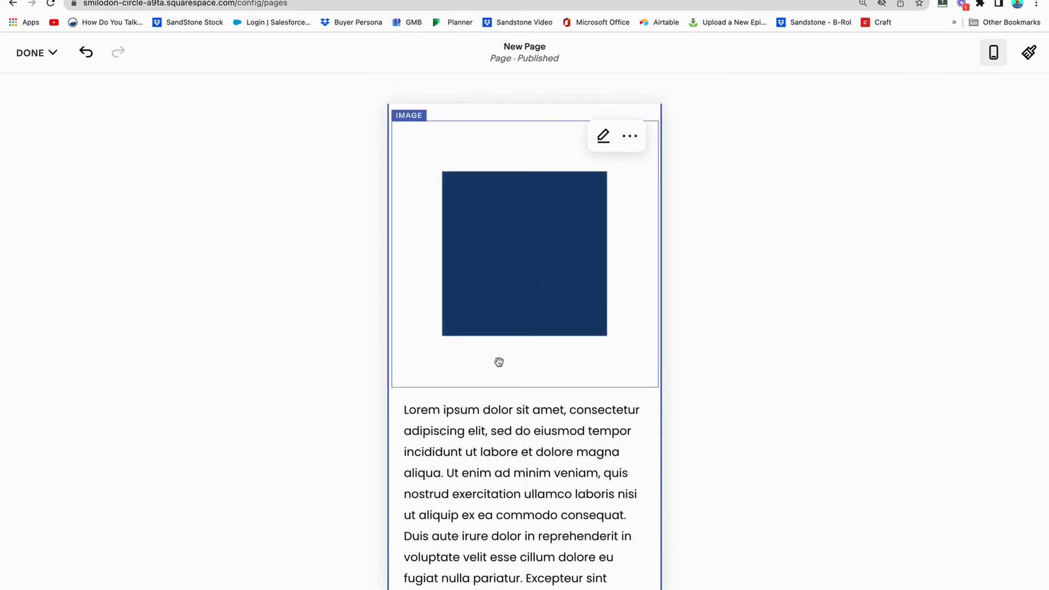
scroll(499, 361, "down", 10)
scroll(499, 361, "down", 12)
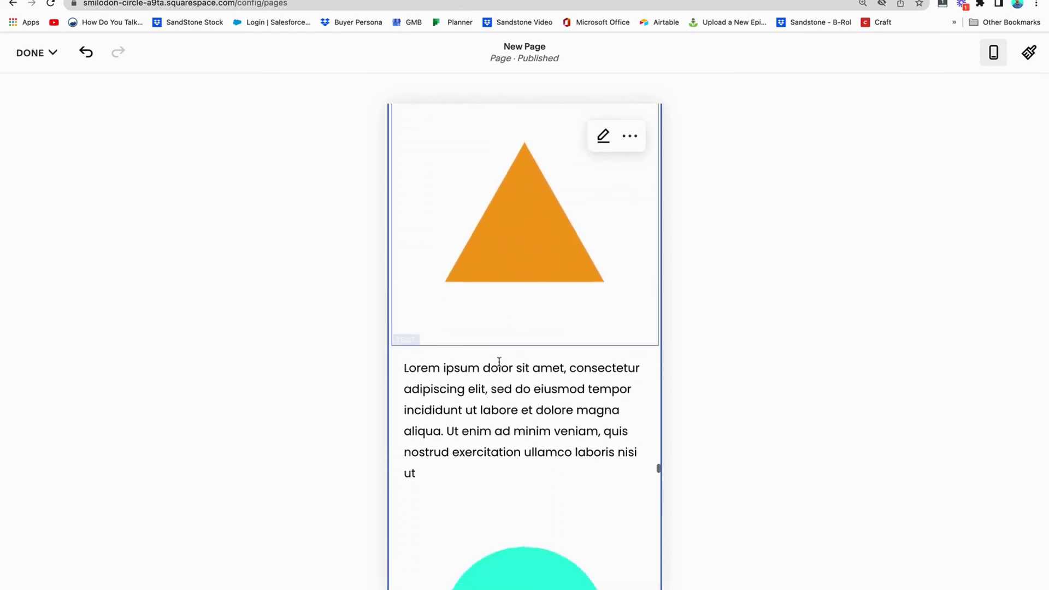
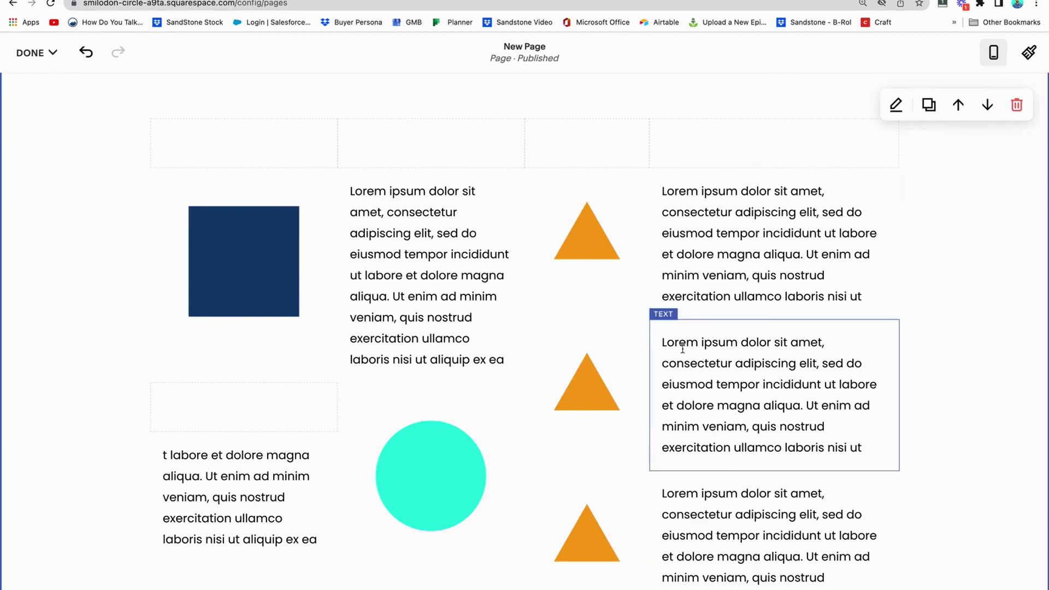
Examine the four-column shape layout and the coloured block grid sections further down the page
scroll(690, 417, "down", 2)
scroll(690, 418, "down", 10)
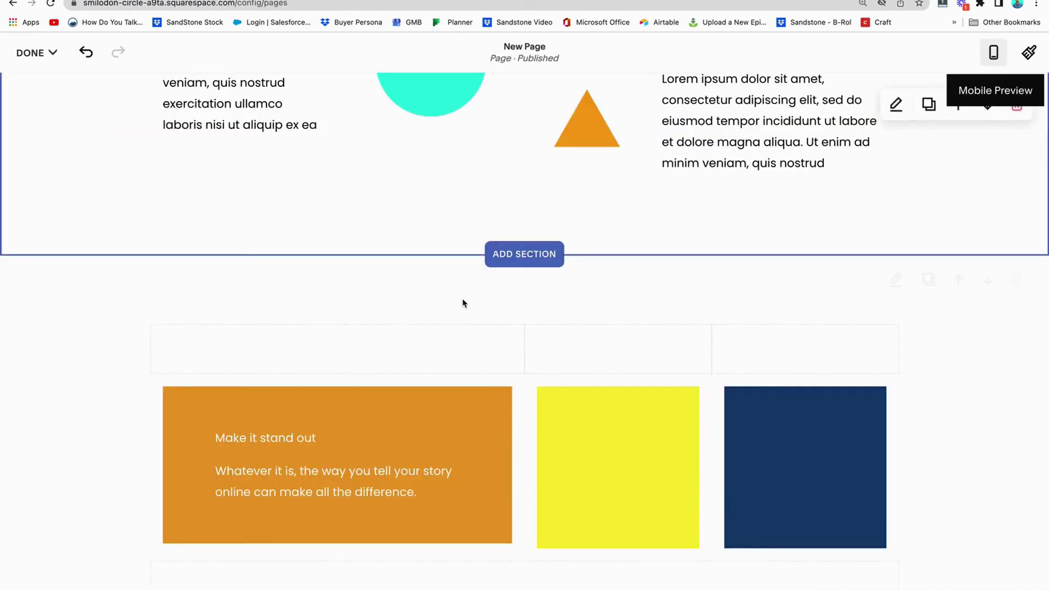
scroll(461, 295, "down", 3)
scroll(463, 292, "down", 3)
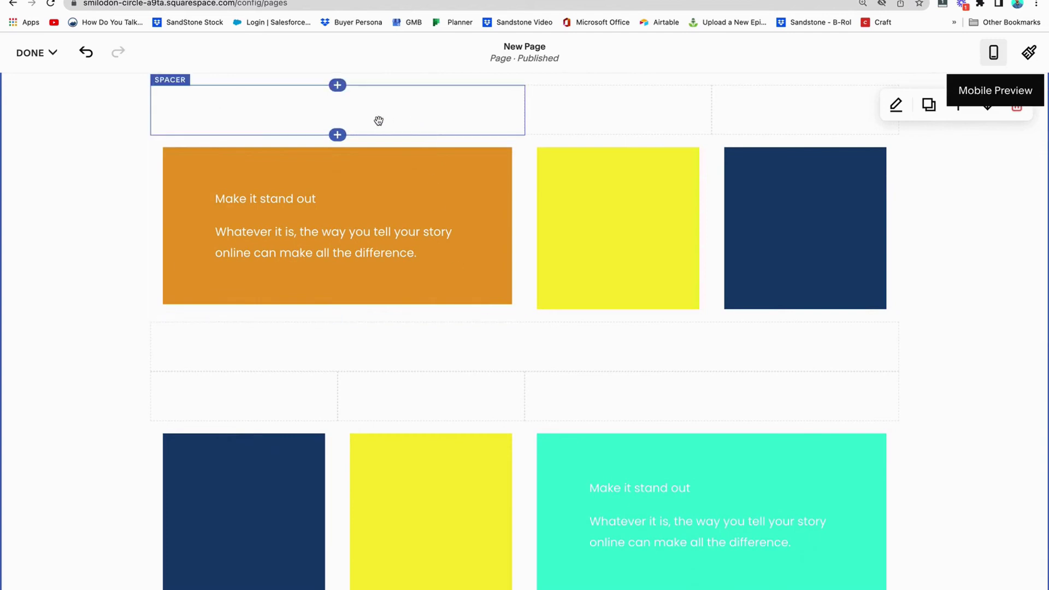
left_click_drag(600, 120, 620, 412)
scroll(621, 411, "down", 10)
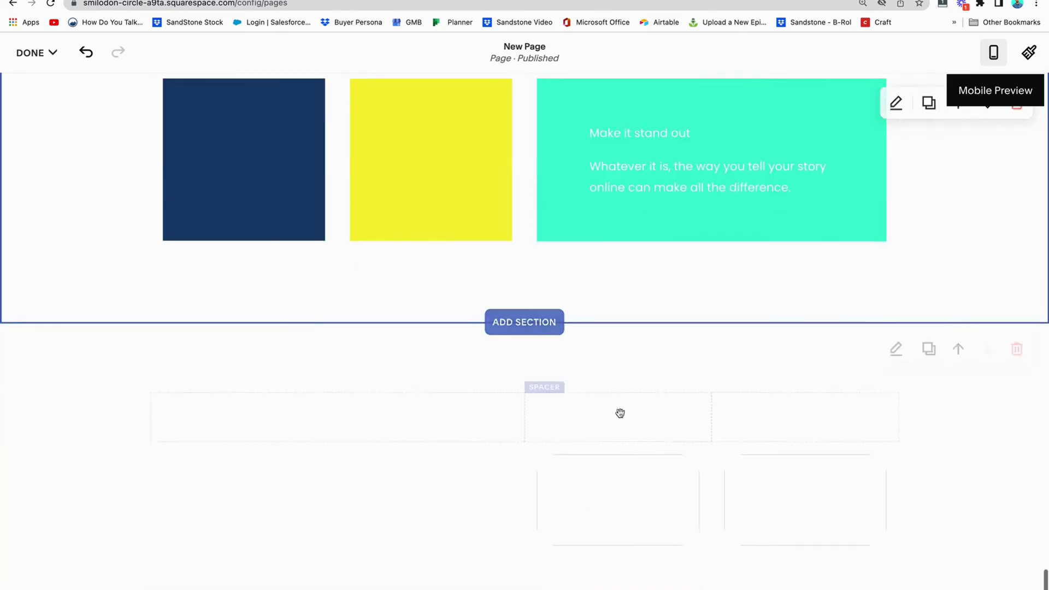
scroll(620, 413, "down", 3)
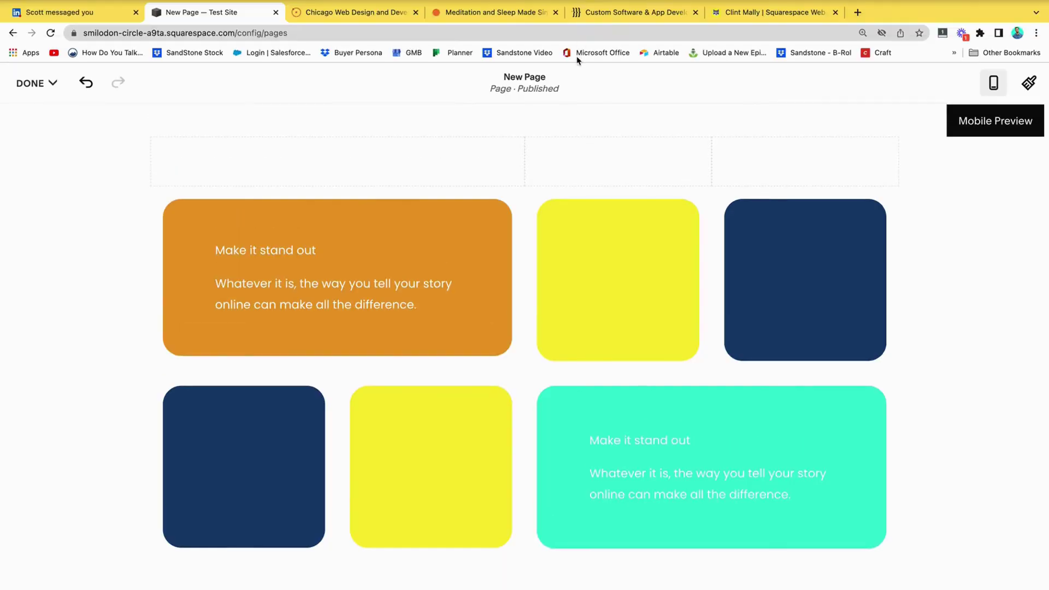
Switch to the Band of Coders website and examine its multi-column layouts, from the "We Are" section up to the opening section
left_click(599, 21)
mouse_move(305, 309)
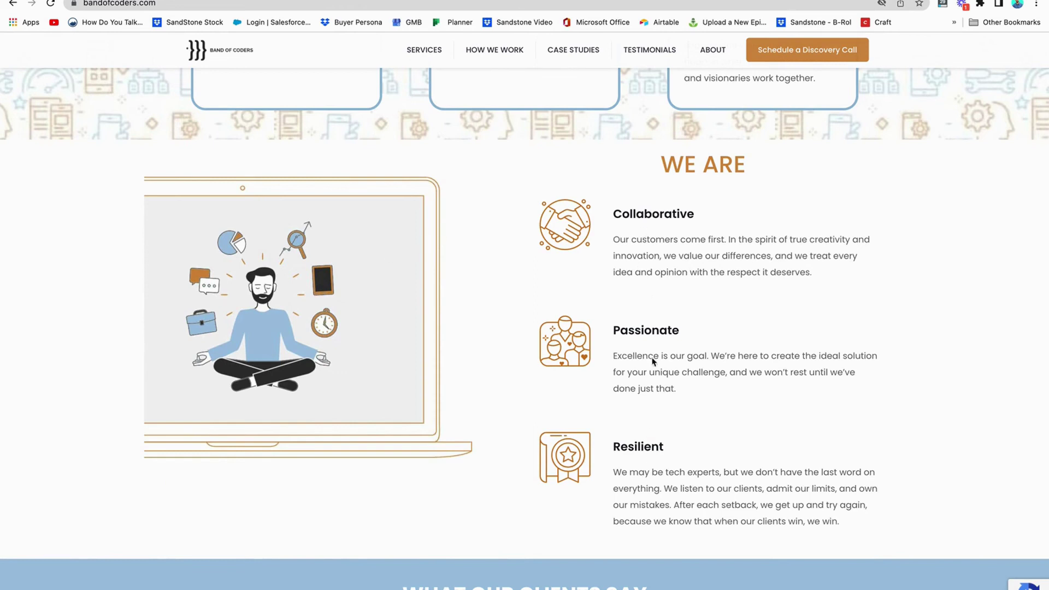
scroll(653, 360, "up", 5)
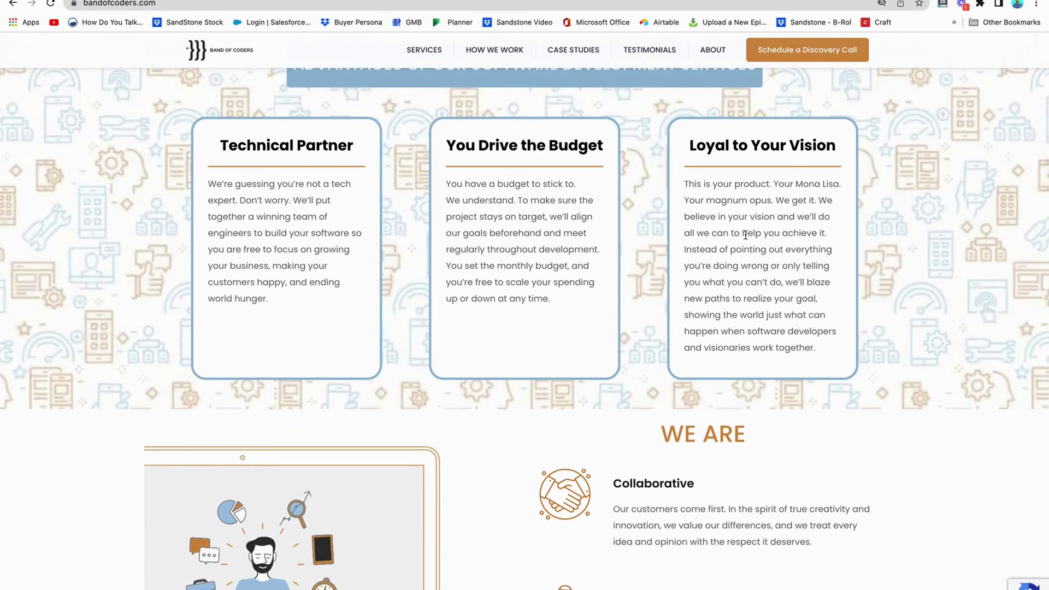
scroll(509, 275, "up", 15)
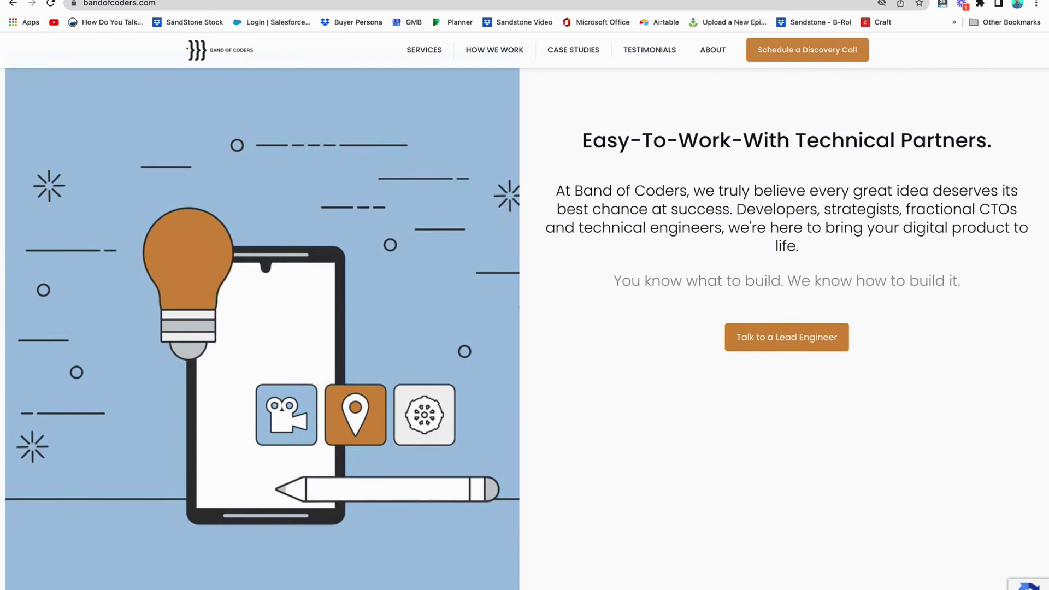
Switch to the Squarespace web designer's website and examine the layout of its opening and "As Featured In" sections
left_click(750, 12)
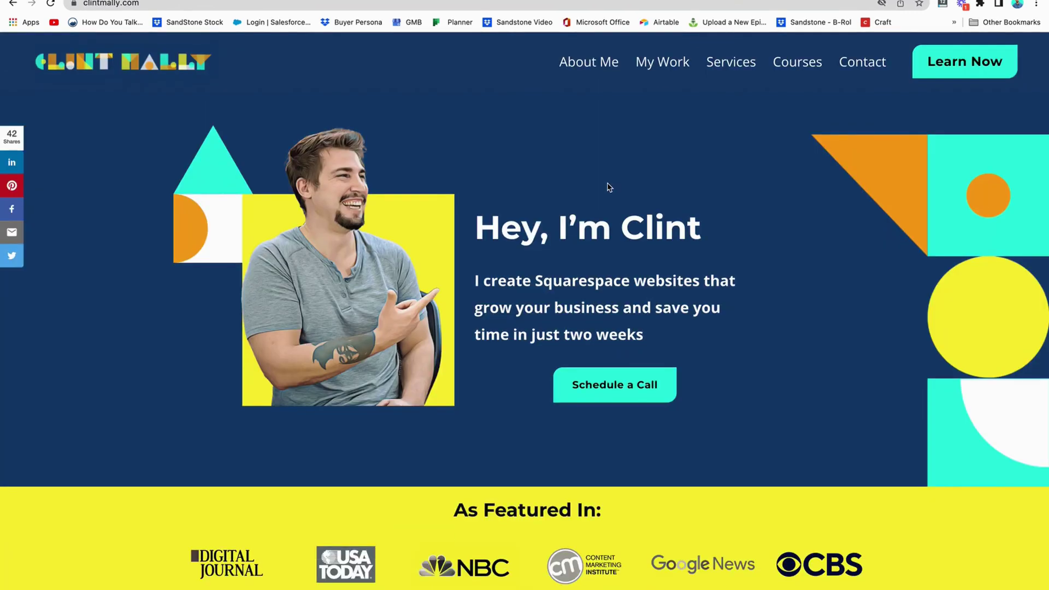
scroll(520, 268, "down", 3)
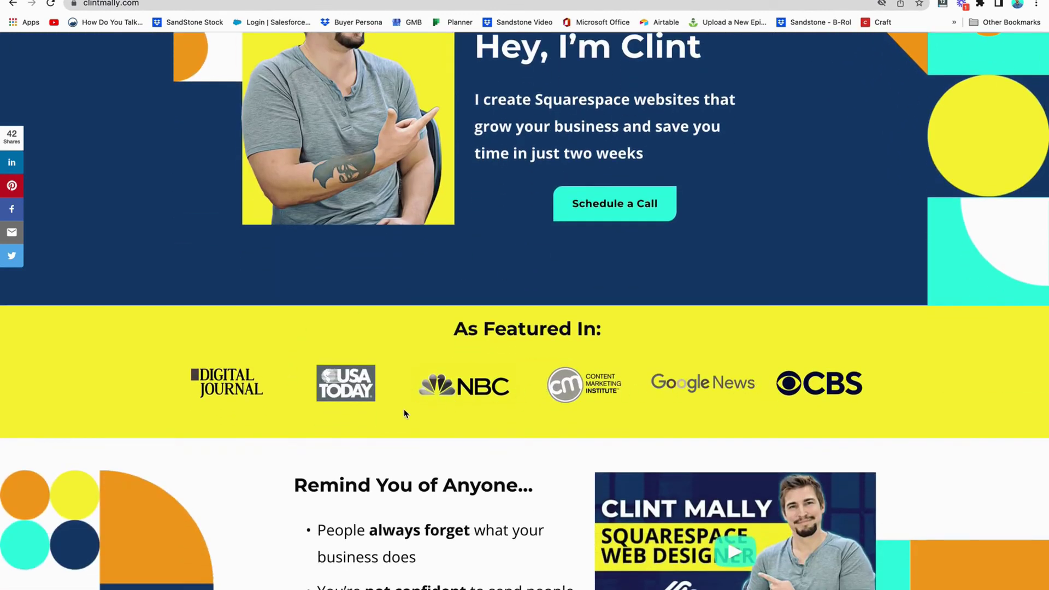
scroll(404, 413, "down", 5)
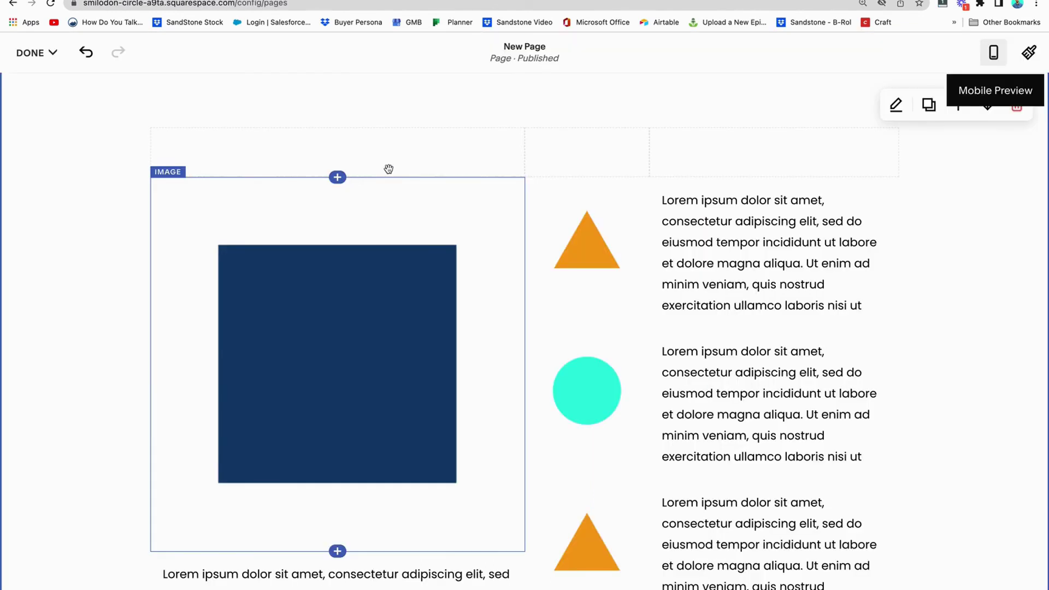
Try moving the spacer above the first triangle row's text to another spot in the section, and undo the move
left_click_drag(720, 158, 889, 258)
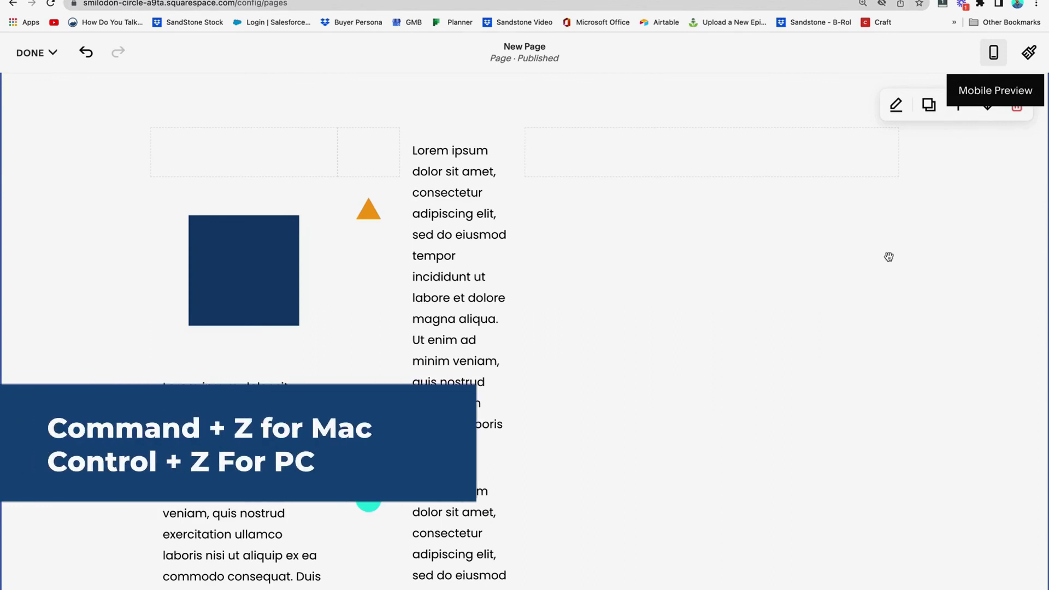
key("super+z")
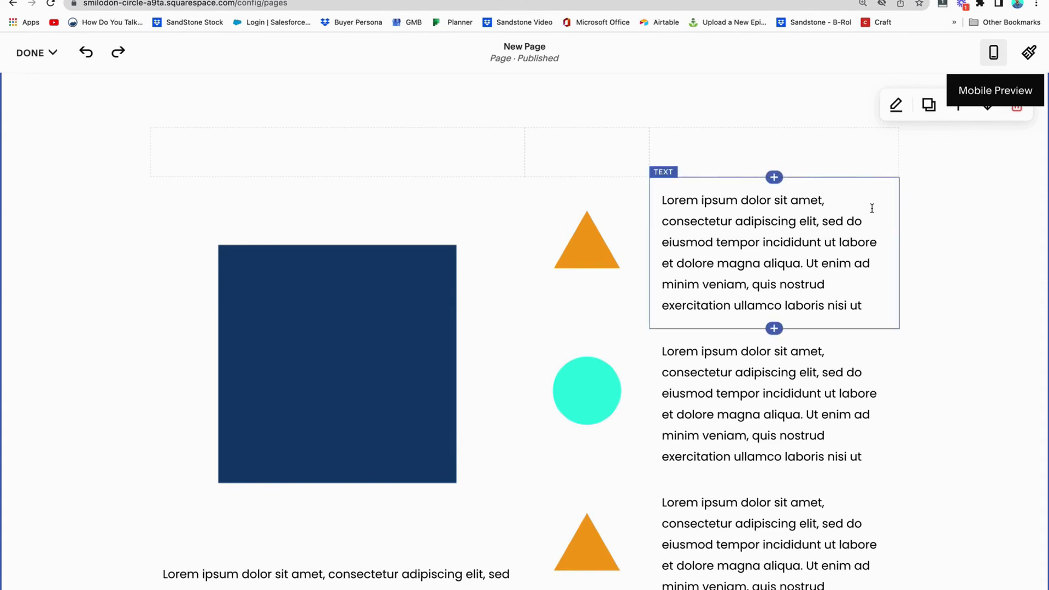
left_click(817, 157)
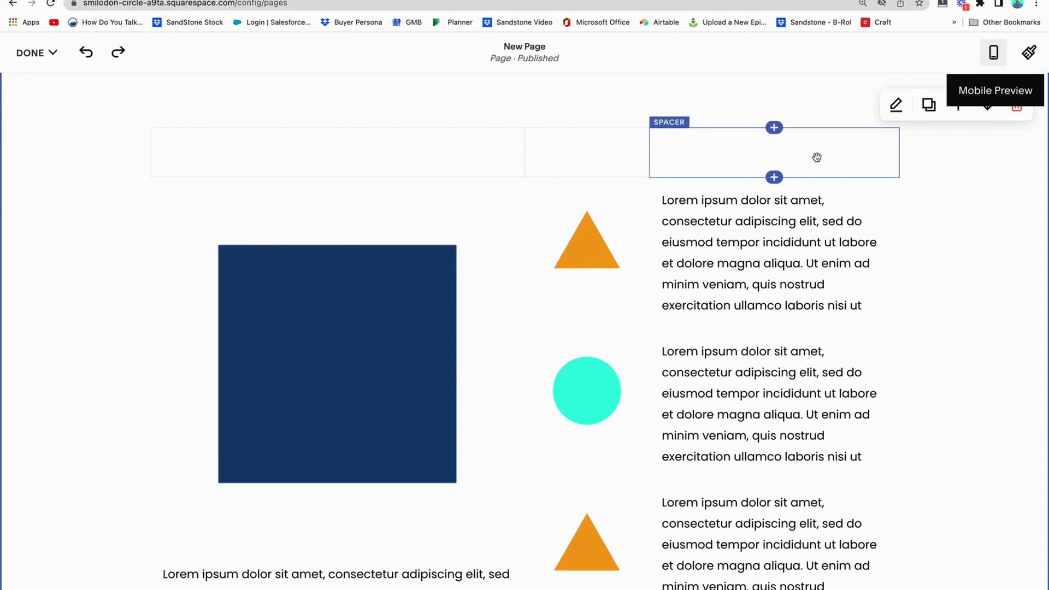